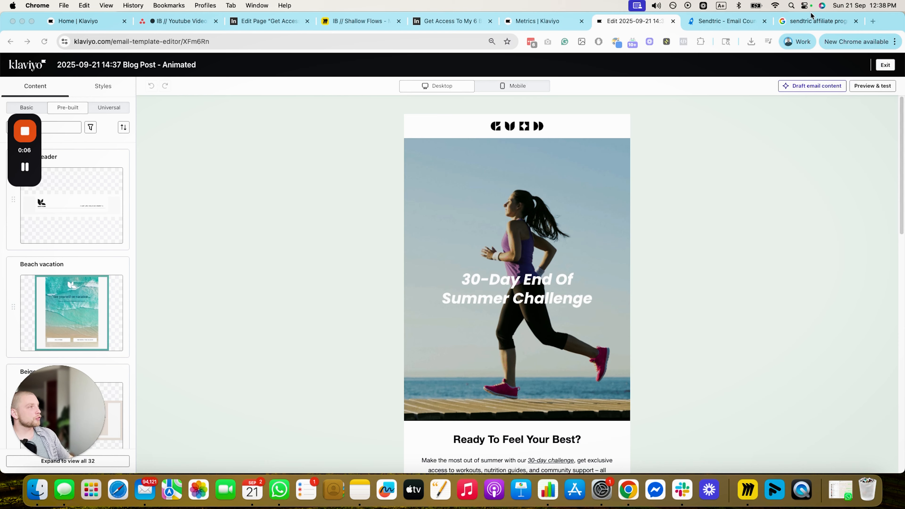
pyautogui.click(730, 23)
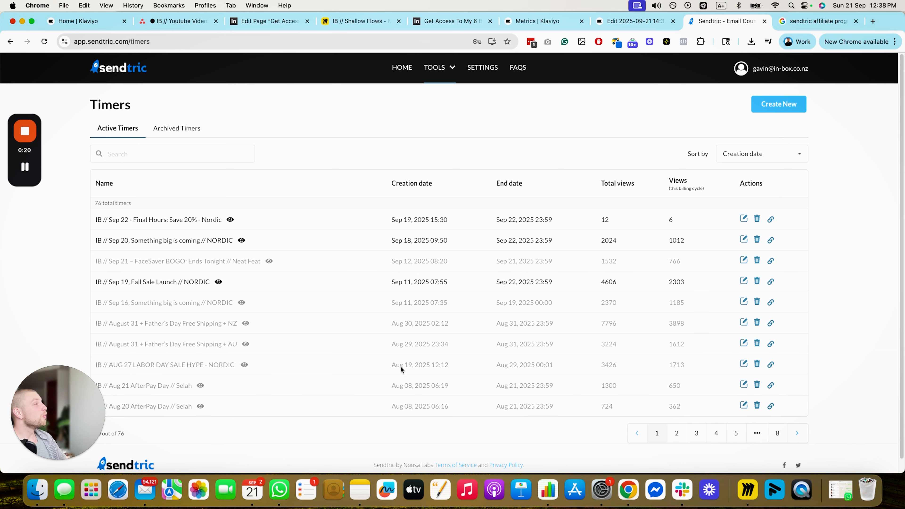
pyautogui.click(633, 21)
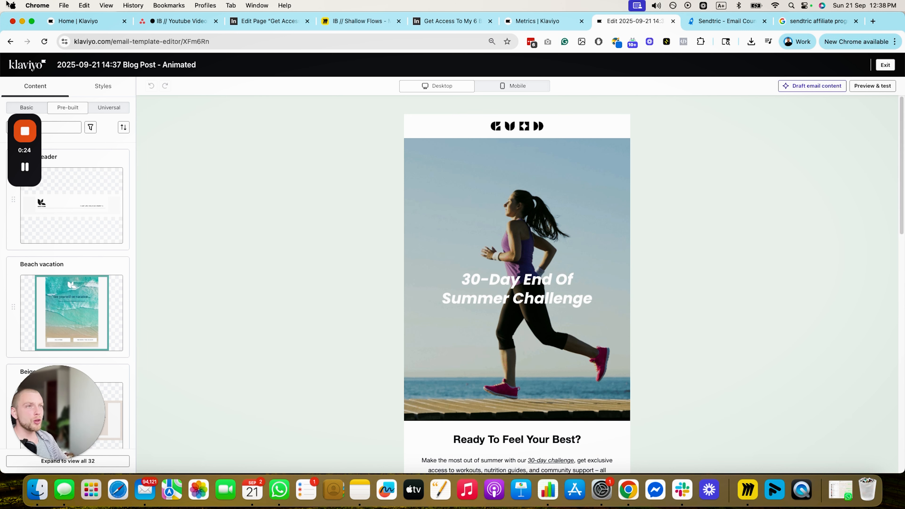
pyautogui.click(36, 108)
pyautogui.moveTo(35, 131); pyautogui.dragTo(260, 104)
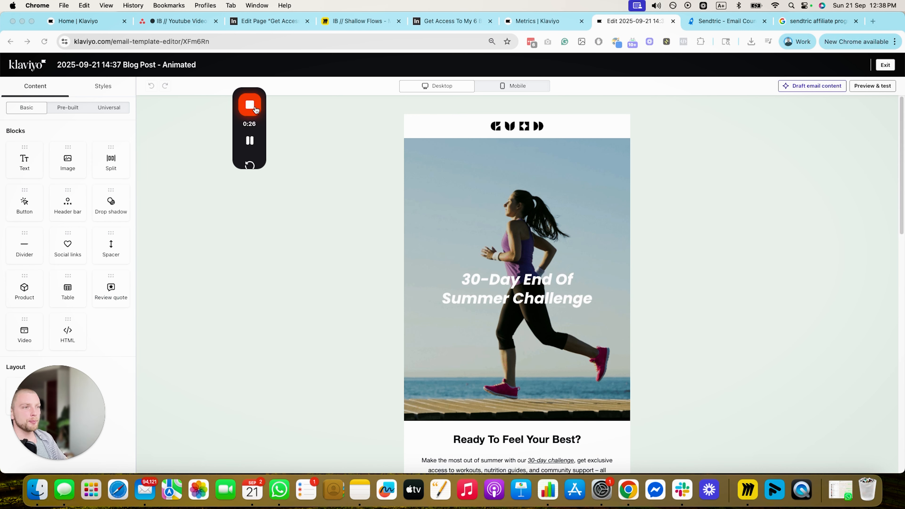
pyautogui.moveTo(43, 411); pyautogui.dragTo(201, 411)
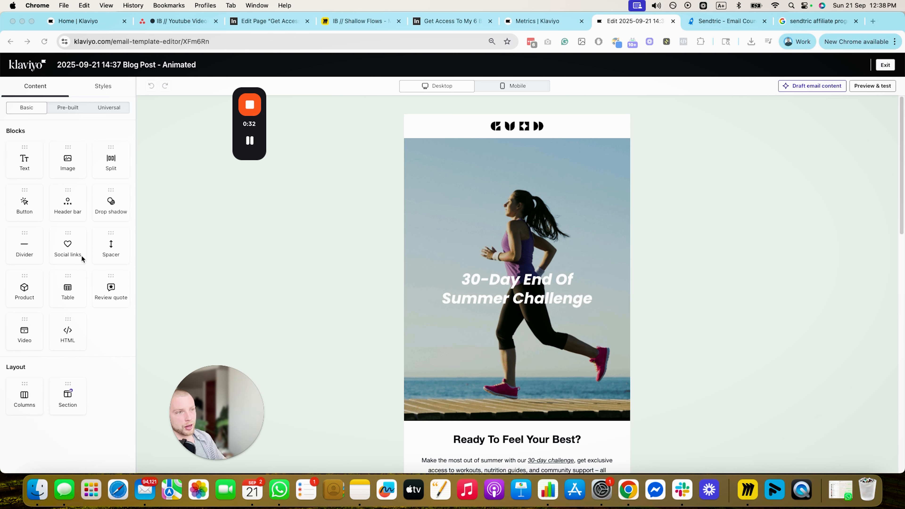
pyautogui.click(68, 108)
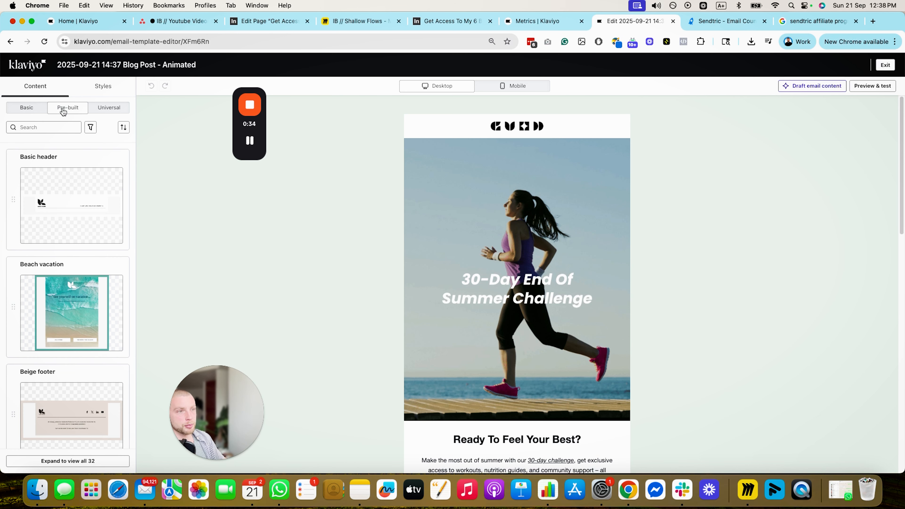
pyautogui.click(107, 107)
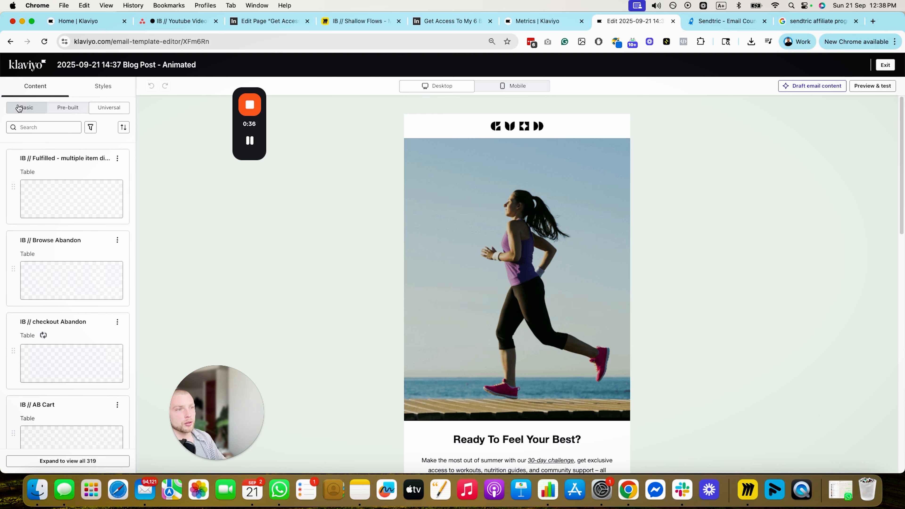
# Insert a basic HTML block between the hero image and the "Ready To Feel Your Best?" text
pyautogui.click(26, 107)
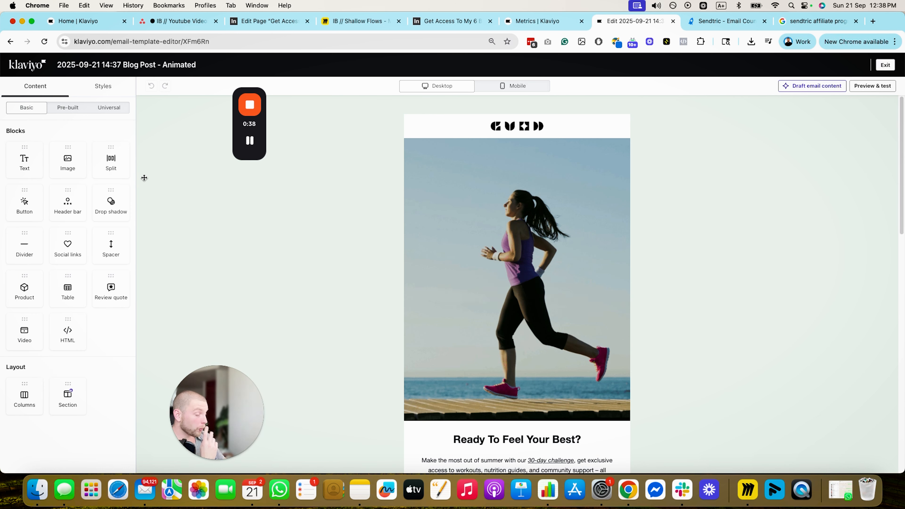
pyautogui.moveTo(210, 409); pyautogui.dragTo(134, 409)
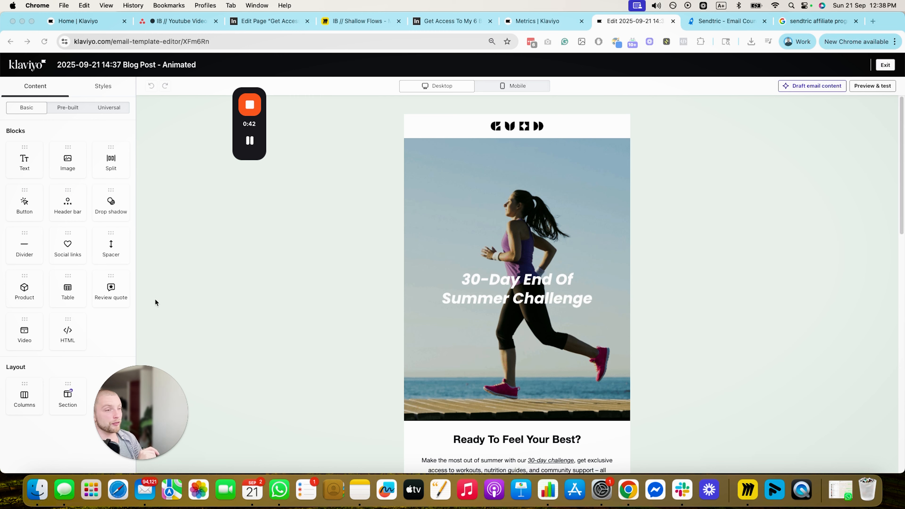
pyautogui.scroll(-1, 224, 339)
pyautogui.click(224, 339)
pyautogui.scroll(-2, 224, 338)
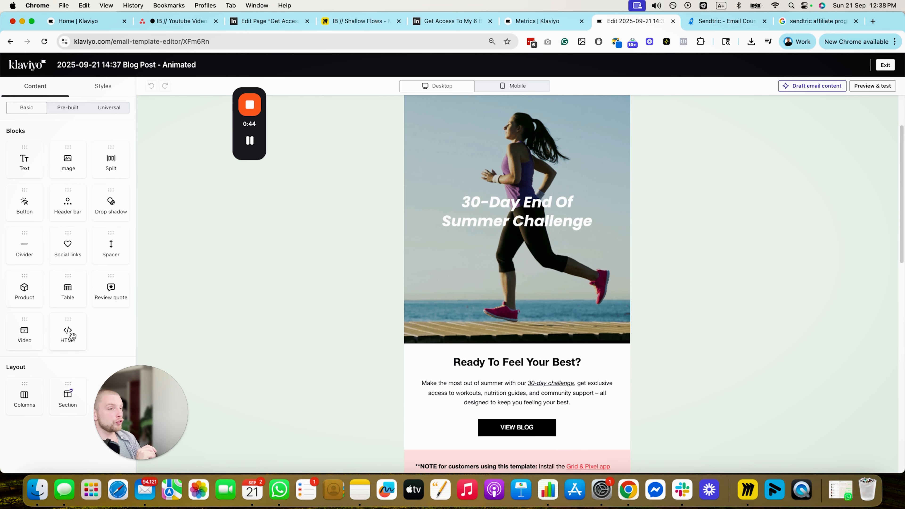
pyautogui.moveTo(59, 331); pyautogui.dragTo(527, 342)
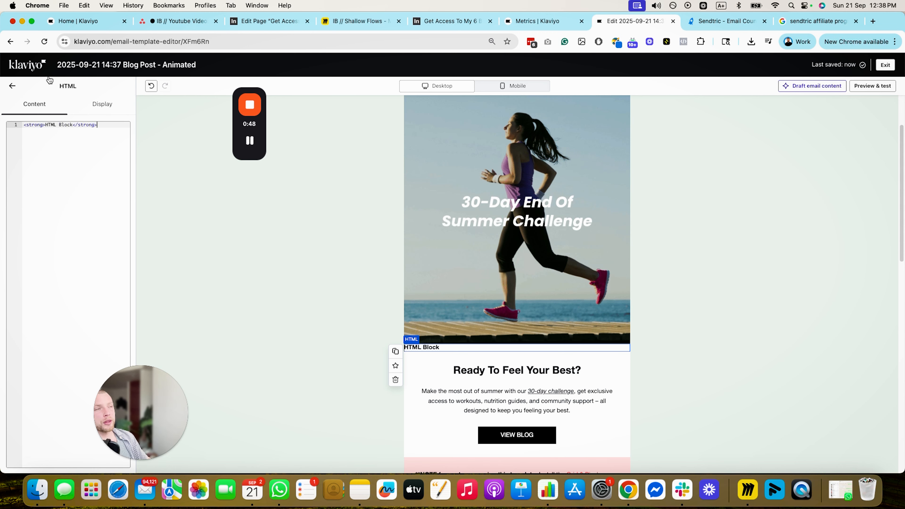
# Switch to Sendtric and create a standard countdown timer named Test that ends on 09/23/2025 at 1:00 PM
pyautogui.click(724, 21)
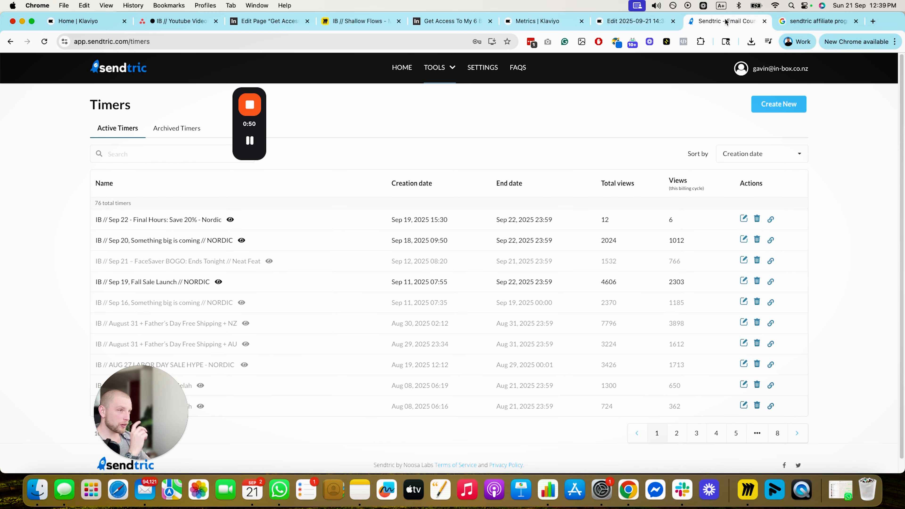
pyautogui.click(776, 105)
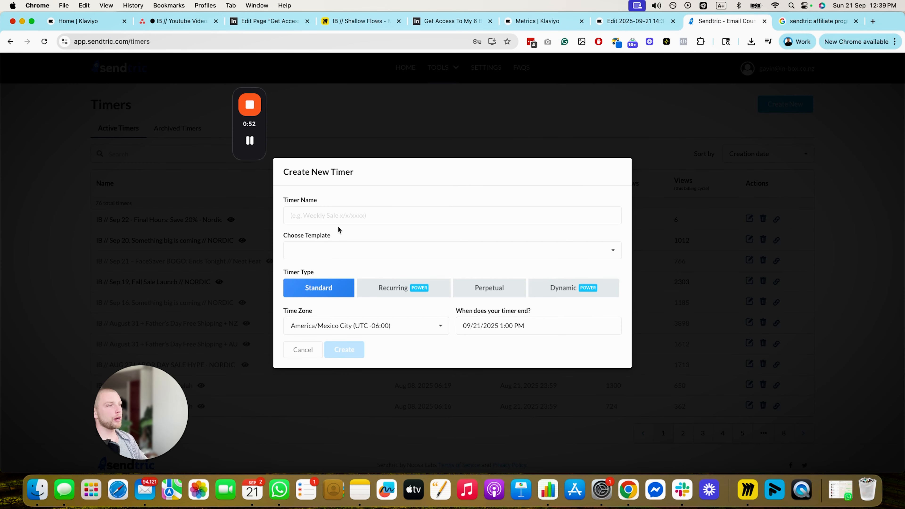
pyautogui.click(366, 217)
pyautogui.write('Test')
pyautogui.click(343, 255)
pyautogui.click(343, 255)
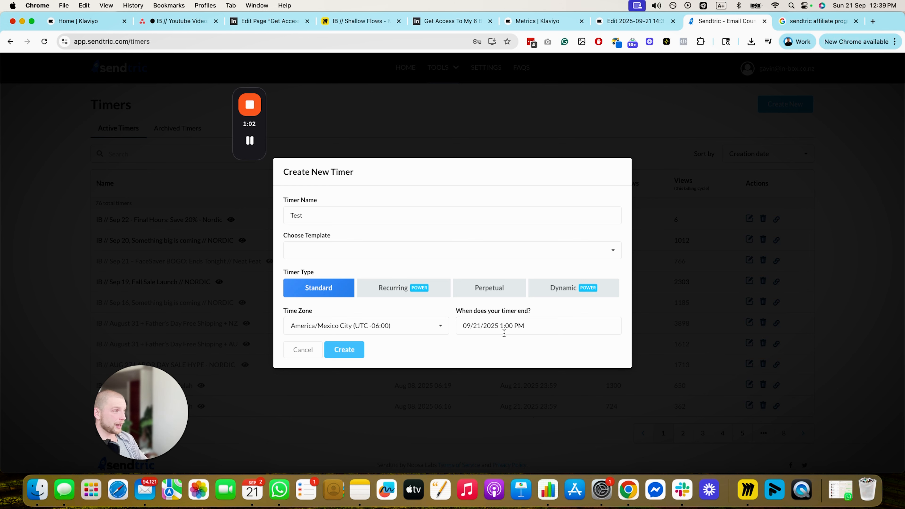
pyautogui.click(510, 326)
pyautogui.click(498, 418)
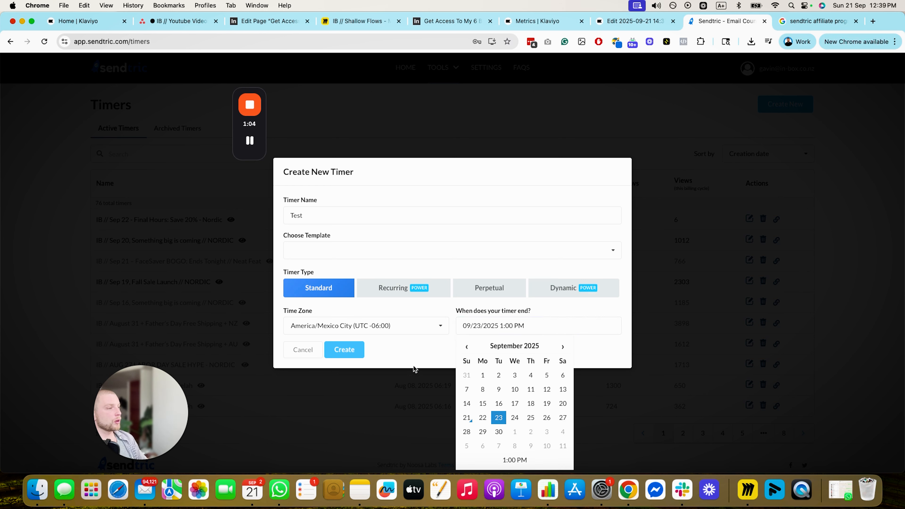
pyautogui.click(446, 339)
pyautogui.click(344, 349)
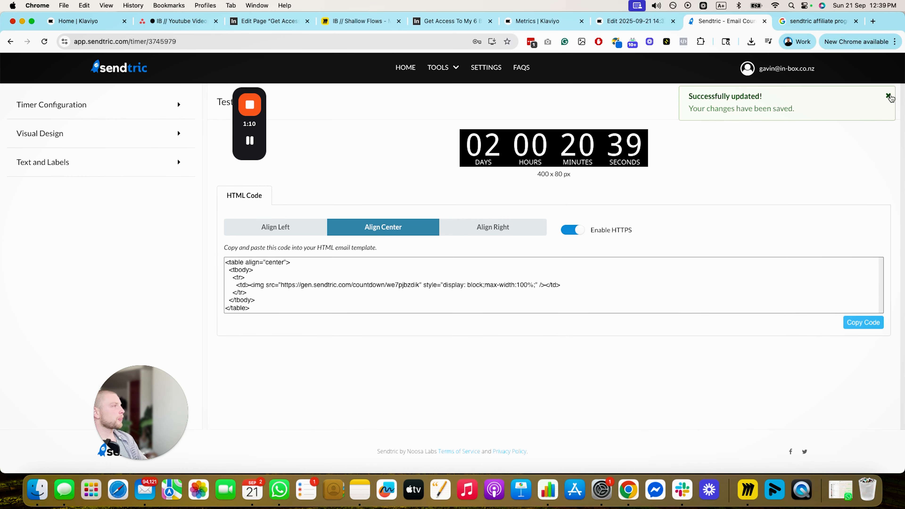
# Set the timer's time zone to WET (UTC +01:00) in its configuration
pyautogui.moveTo(257, 91); pyautogui.dragTo(64, 236)
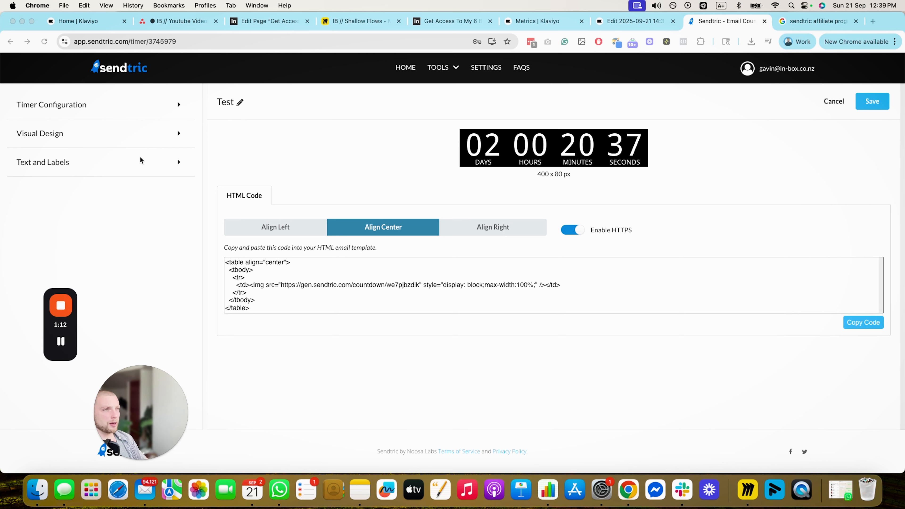
pyautogui.click(117, 104)
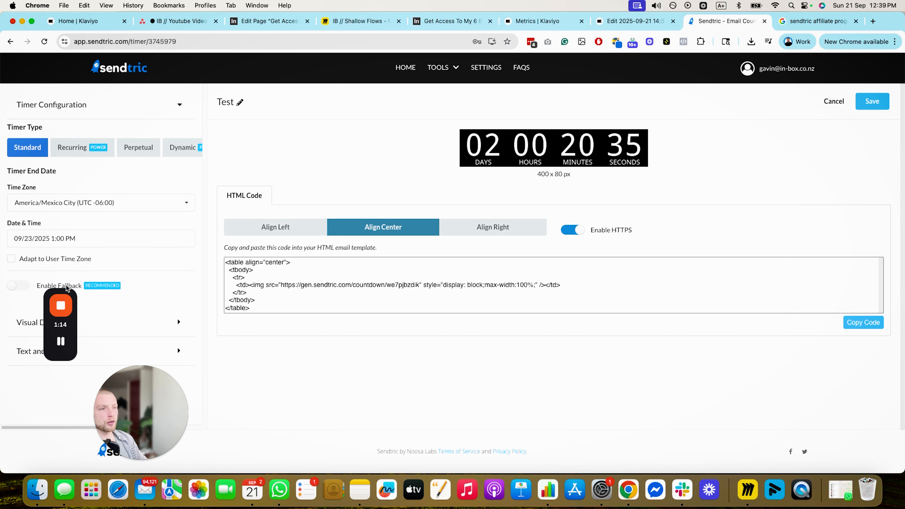
pyautogui.moveTo(64, 292); pyautogui.dragTo(185, 301)
pyautogui.click(120, 203)
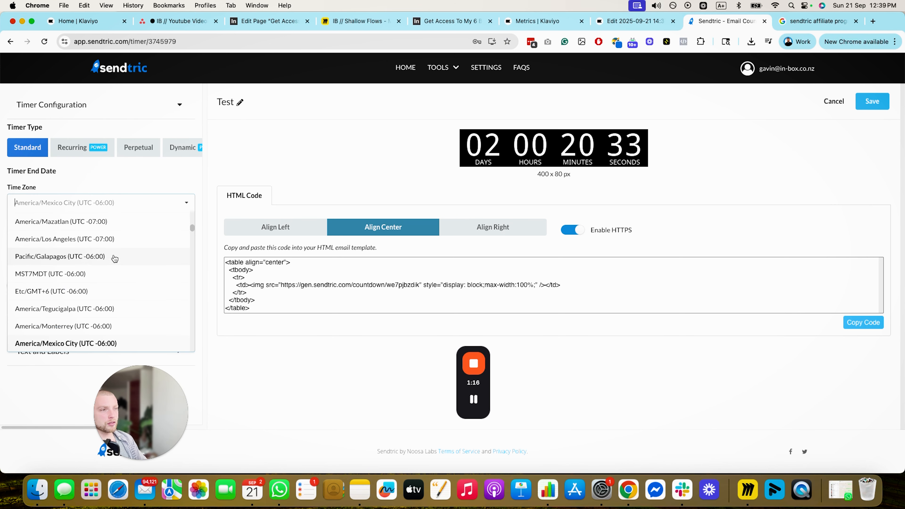
pyautogui.scroll(-10, 94, 313)
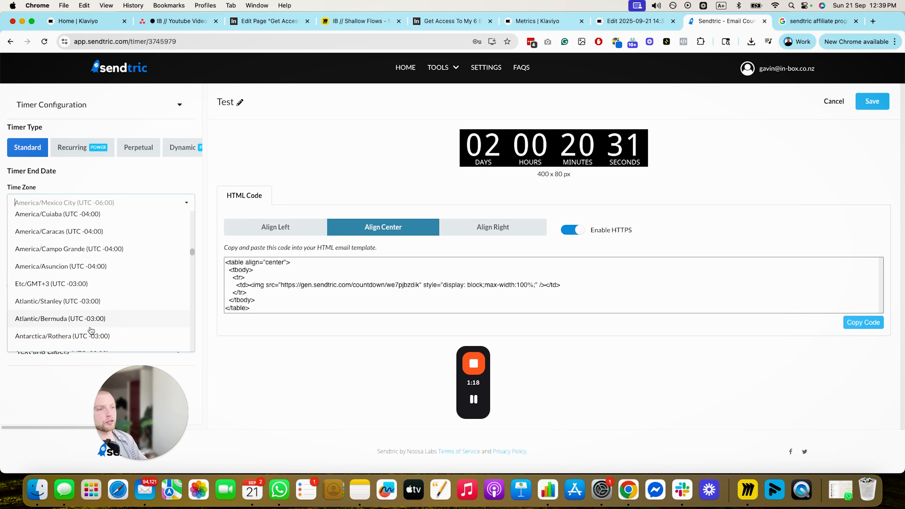
pyautogui.click(91, 324)
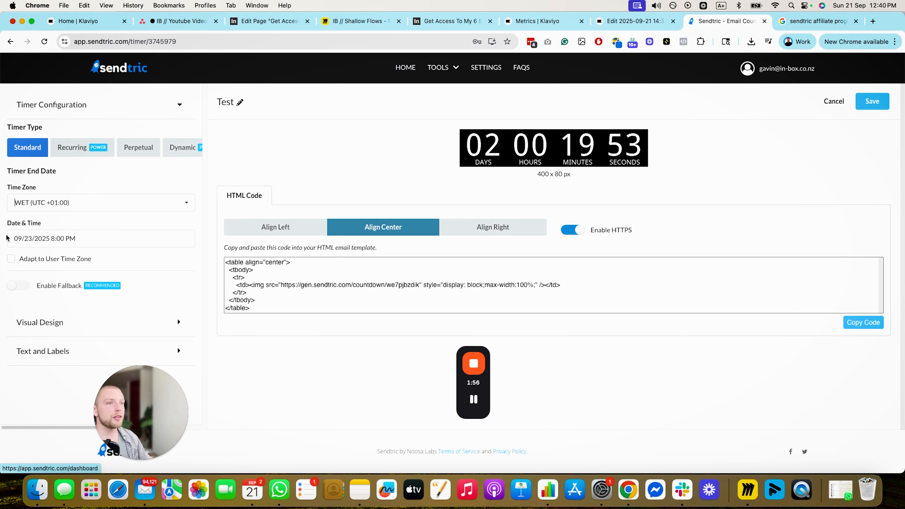
# Search the time zones for "est" and set the timer's time zone to EST (UTC -05:00)
pyautogui.click(26, 203)
pyautogui.click(205, 182)
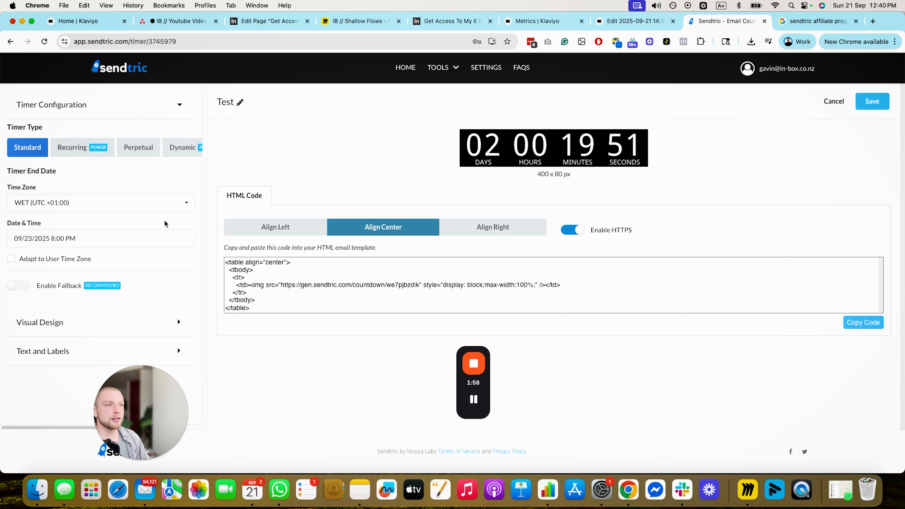
pyautogui.click(125, 235)
pyautogui.click(157, 203)
pyautogui.click(157, 203)
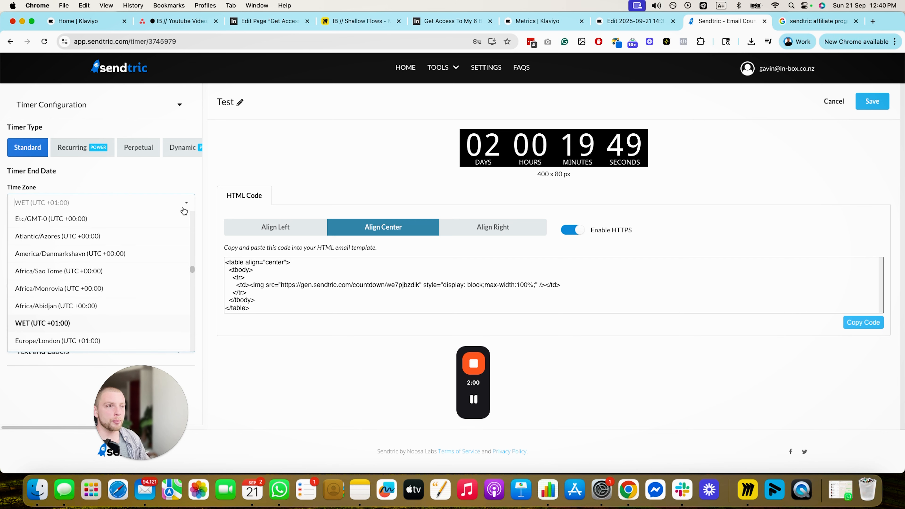
pyautogui.scroll(-10, 76, 289)
pyautogui.scroll(6, 77, 271)
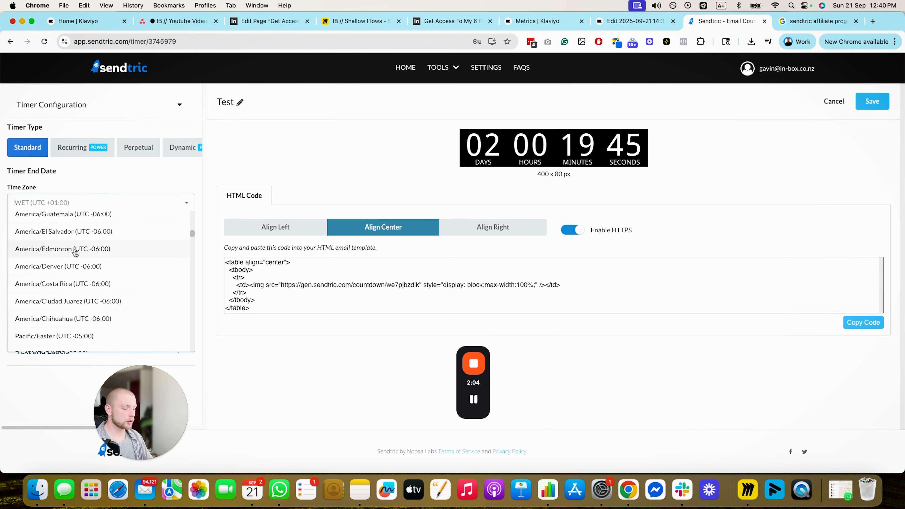
pyautogui.write('ne')
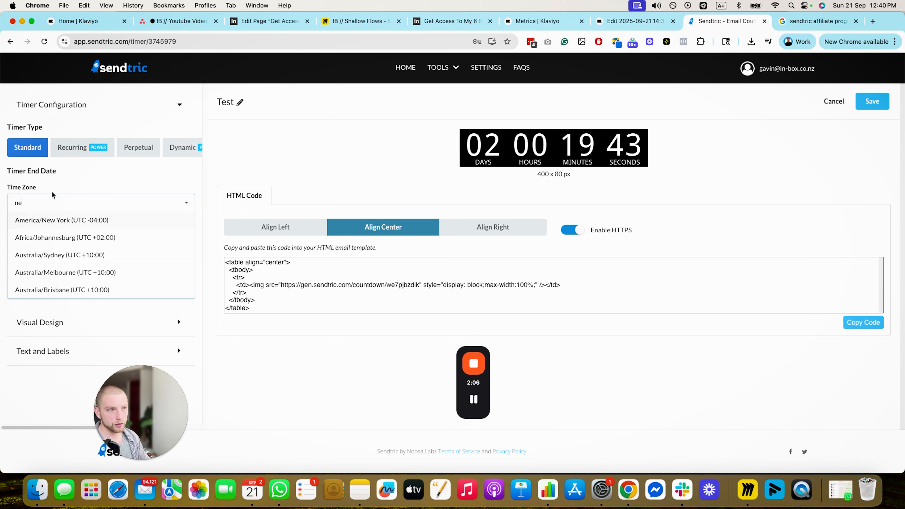
pyautogui.press('BackSpace')
pyautogui.press('BackSpace')
pyautogui.write('est')
pyautogui.click(54, 220)
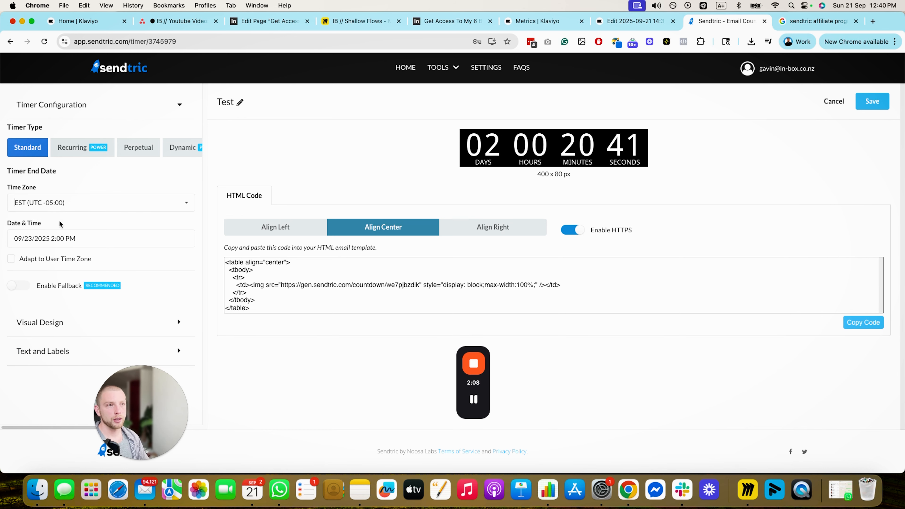
# Set the timer's end date to 12/01/2025
pyautogui.click(95, 239)
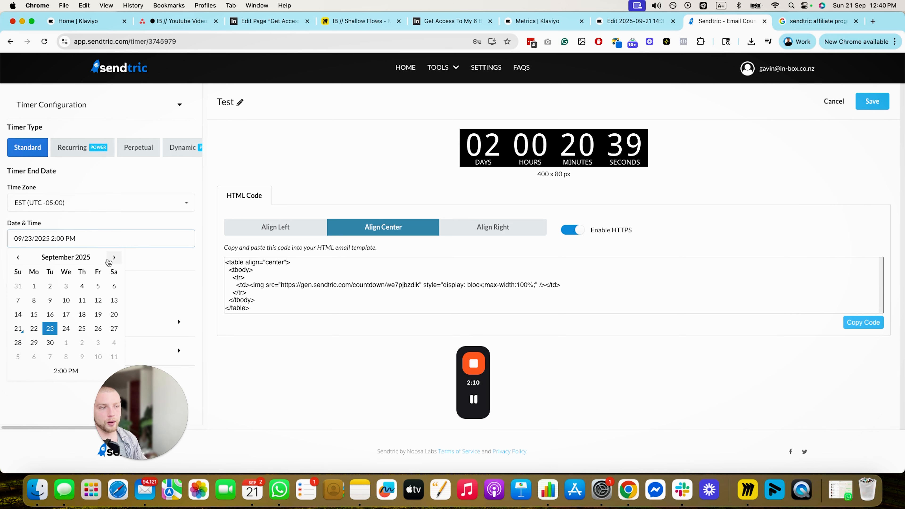
pyautogui.click(66, 342)
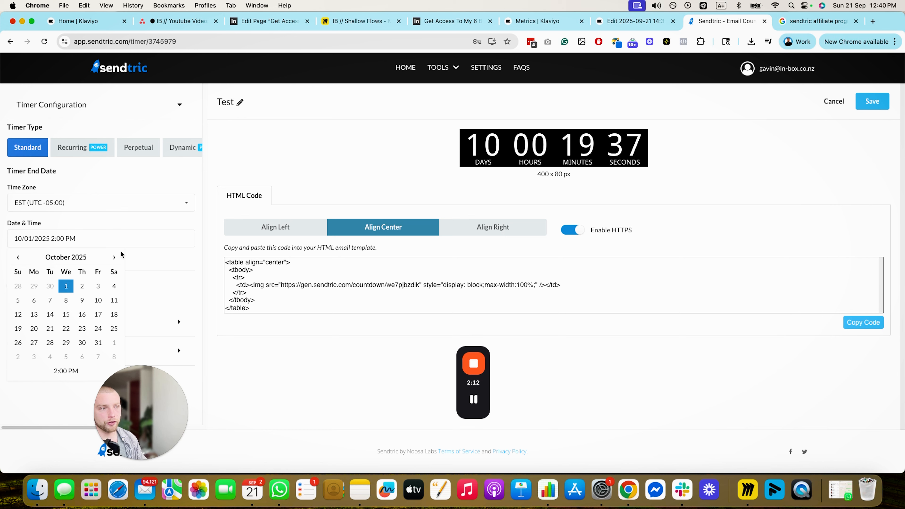
pyautogui.click(114, 257)
pyautogui.click(114, 257)
pyautogui.click(34, 286)
pyautogui.click(143, 242)
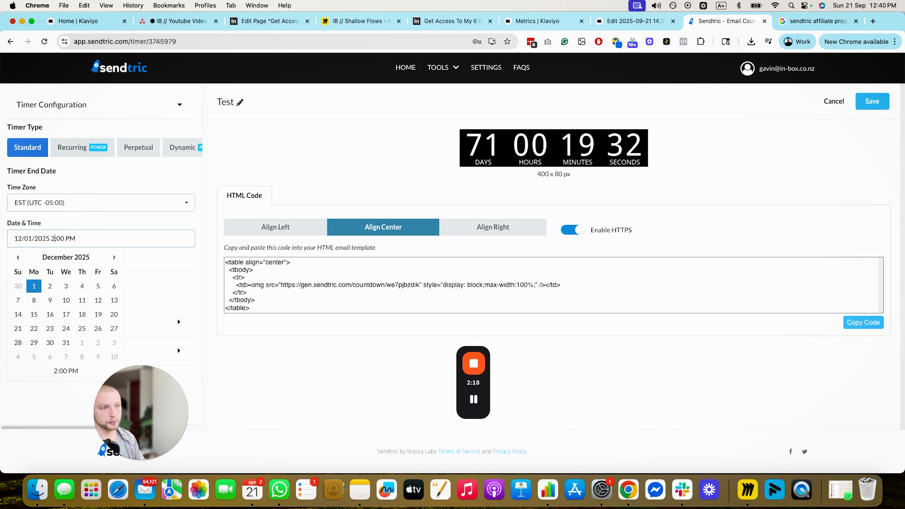
# Set the timer's end time to 11:59 PM
pyautogui.click(64, 370)
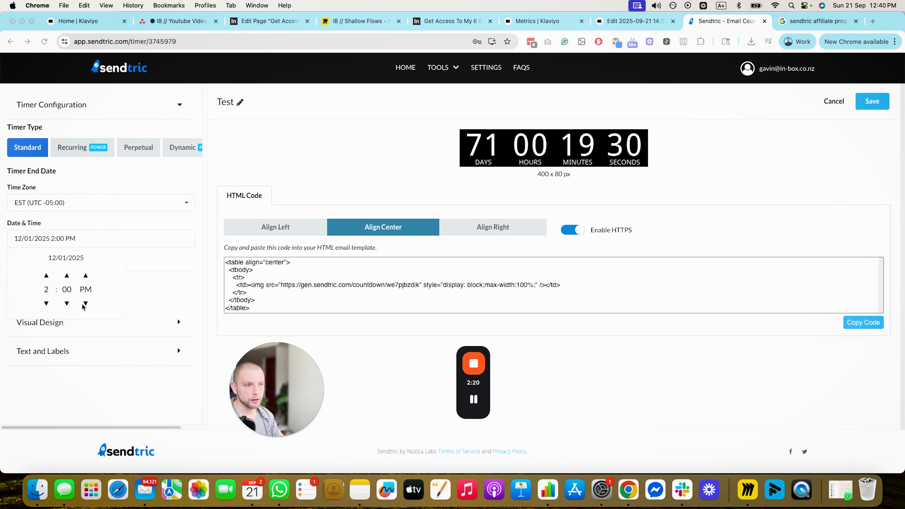
pyautogui.click(46, 302)
pyautogui.click(46, 302)
pyautogui.click(46, 302)
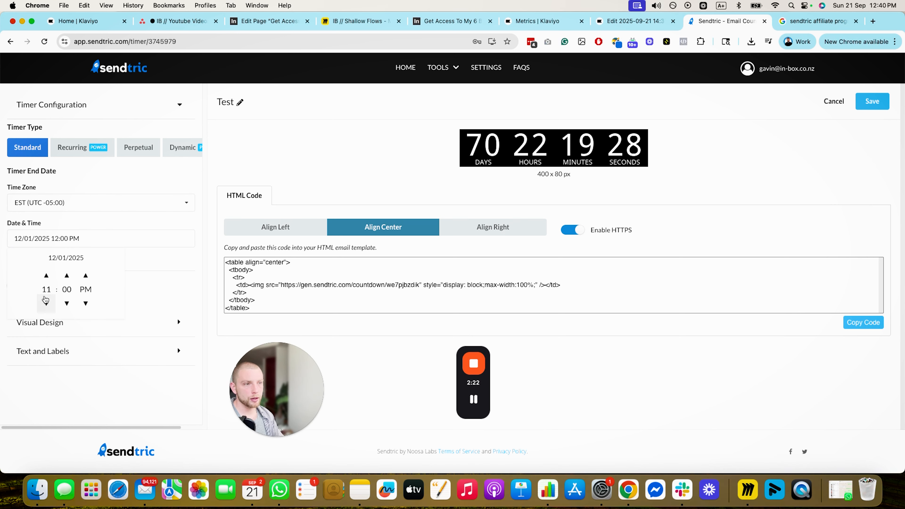
pyautogui.click(46, 275)
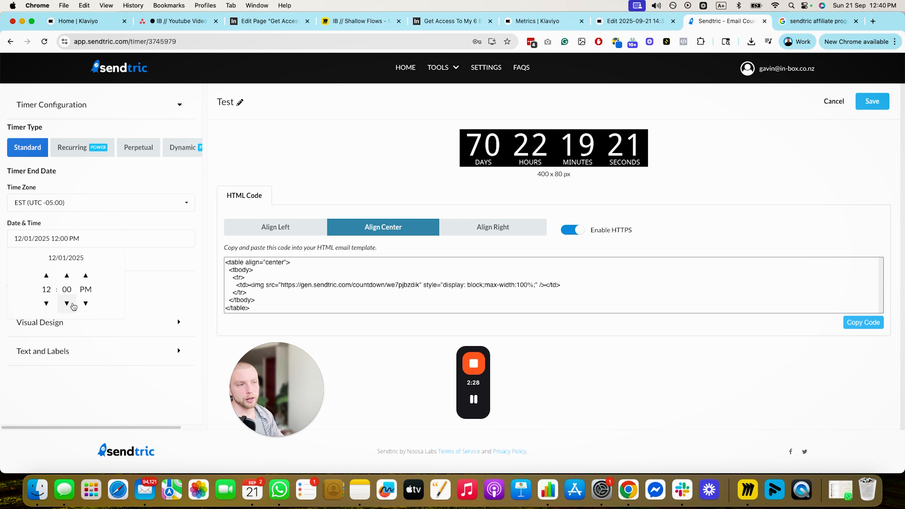
pyautogui.click(46, 303)
pyautogui.click(85, 275)
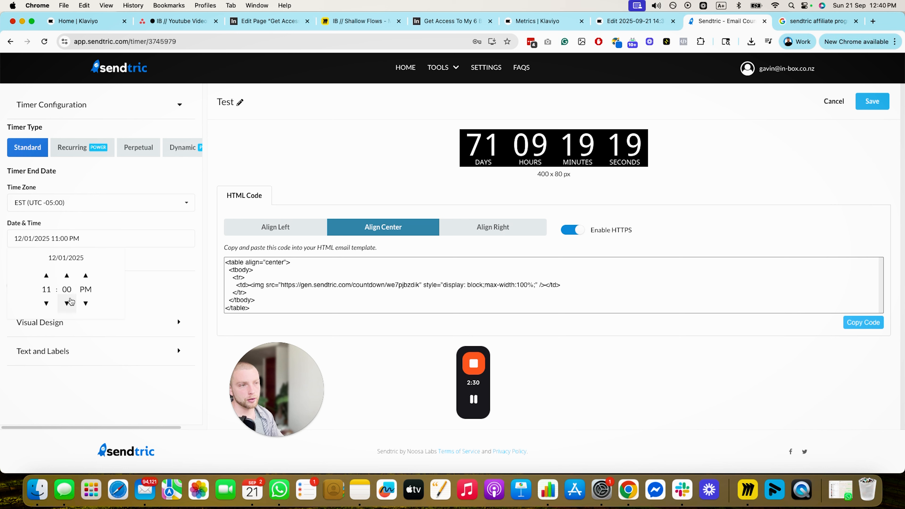
pyautogui.click(67, 303)
pyautogui.click(179, 292)
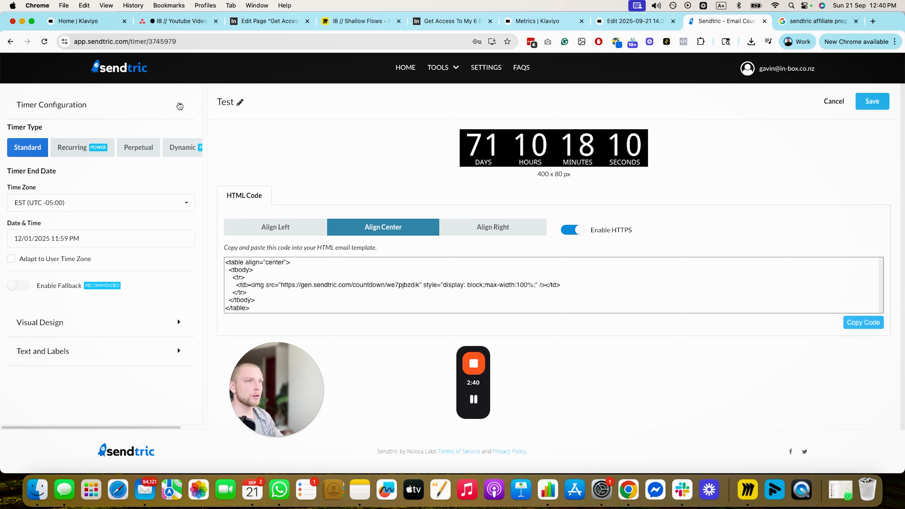
# Set the countdown timer's background color to #ffffff in its visual design, checking it against the Klaviyo template
pyautogui.click(180, 106)
pyautogui.click(89, 133)
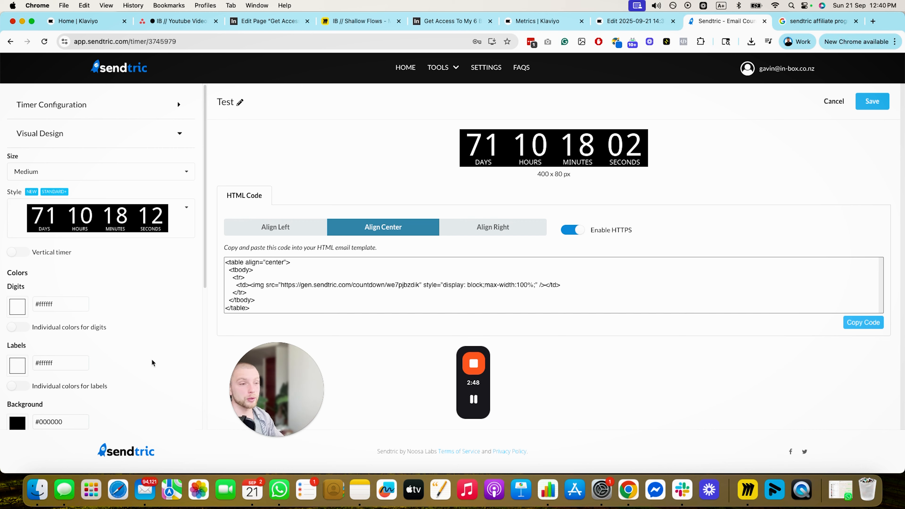
pyautogui.click(634, 21)
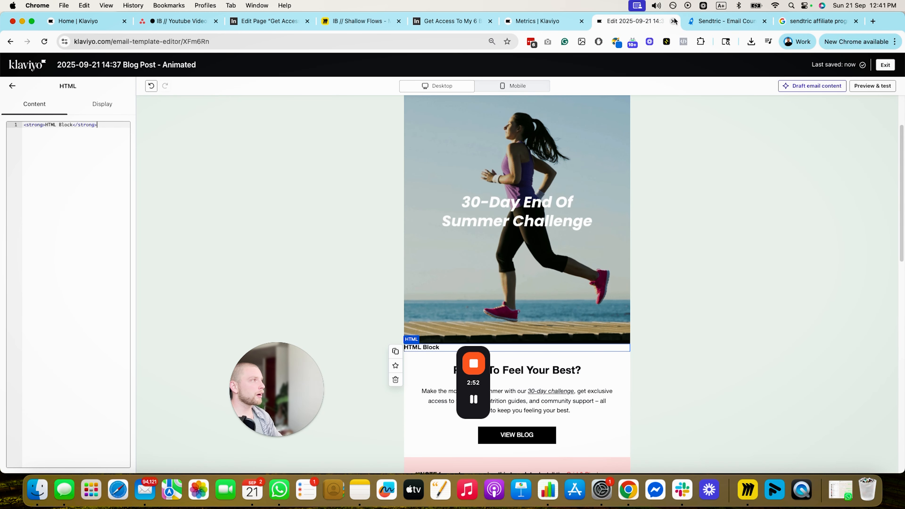
pyautogui.click(697, 20)
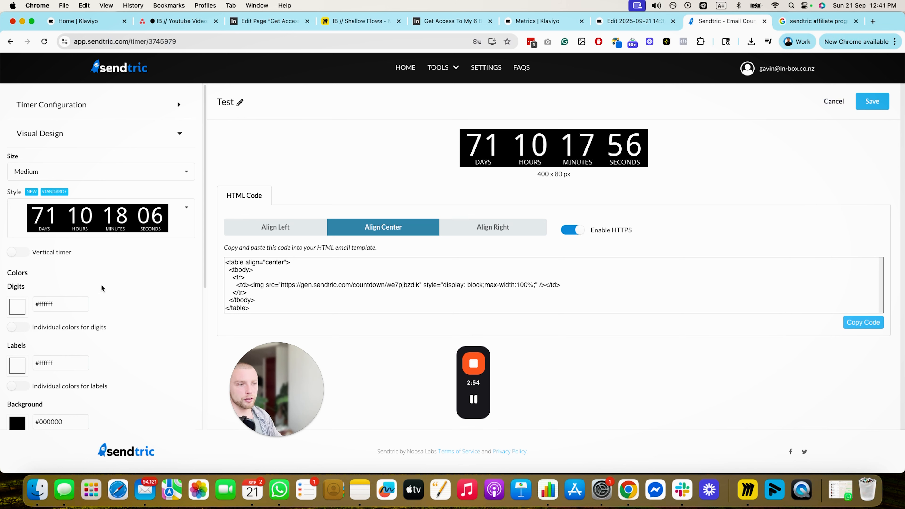
pyautogui.click(18, 424)
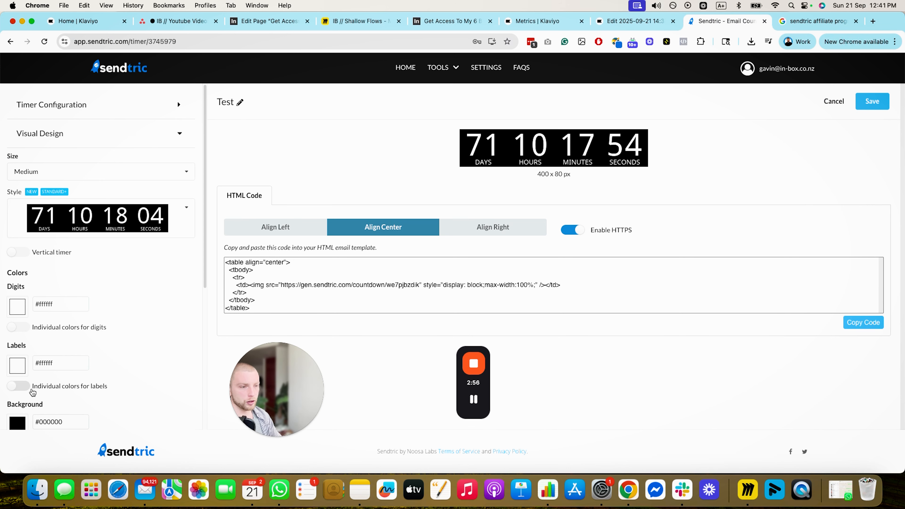
pyautogui.scroll(-6, 46, 370)
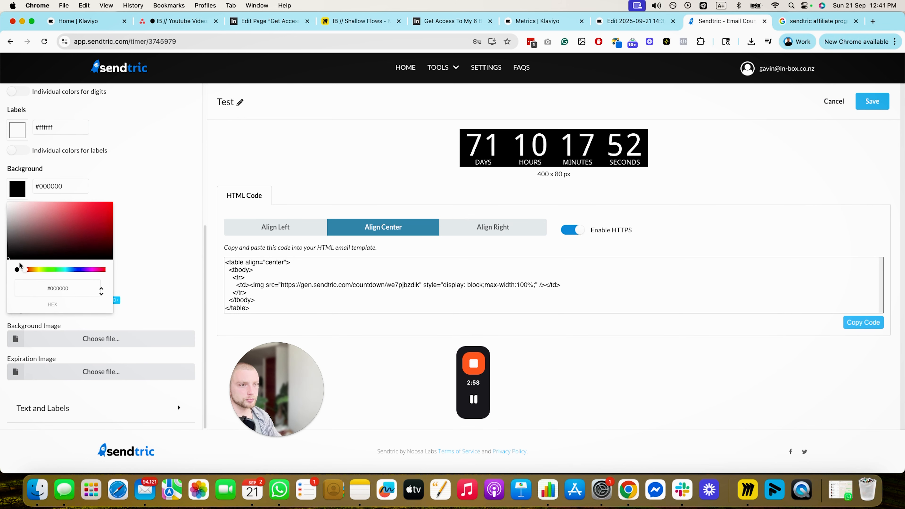
pyautogui.moveTo(14, 206); pyautogui.dragTo(4, 199)
pyautogui.click(113, 172)
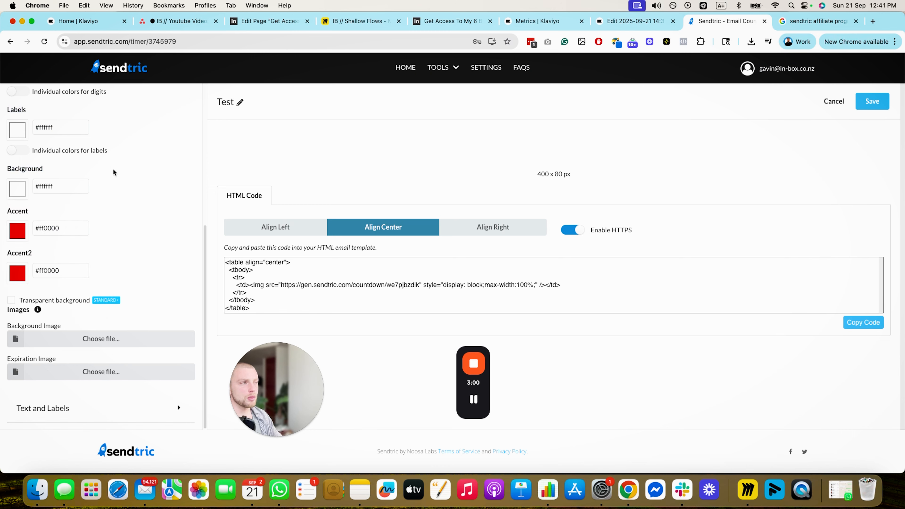
# Set the timer's digits color and labels color to #000000
pyautogui.scroll(5, 125, 189)
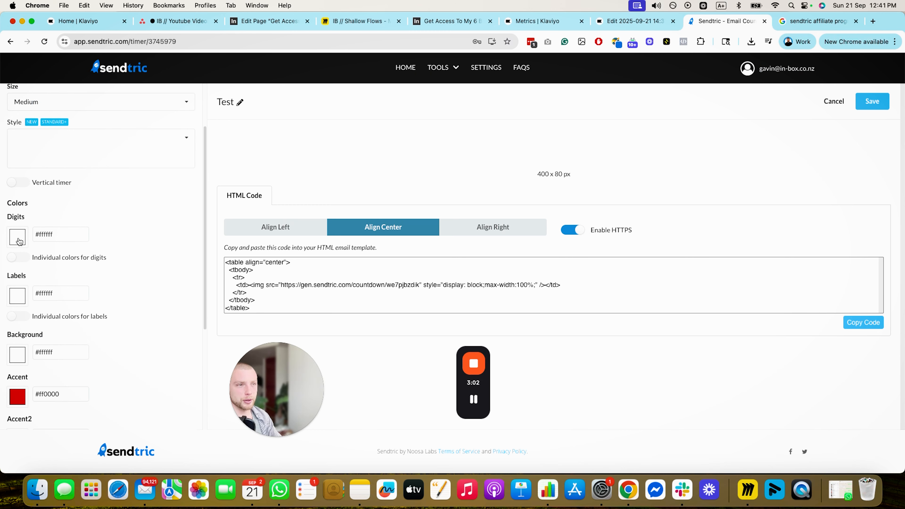
pyautogui.click(18, 238)
pyautogui.moveTo(29, 305); pyautogui.dragTo(1, 379)
pyautogui.click(21, 298)
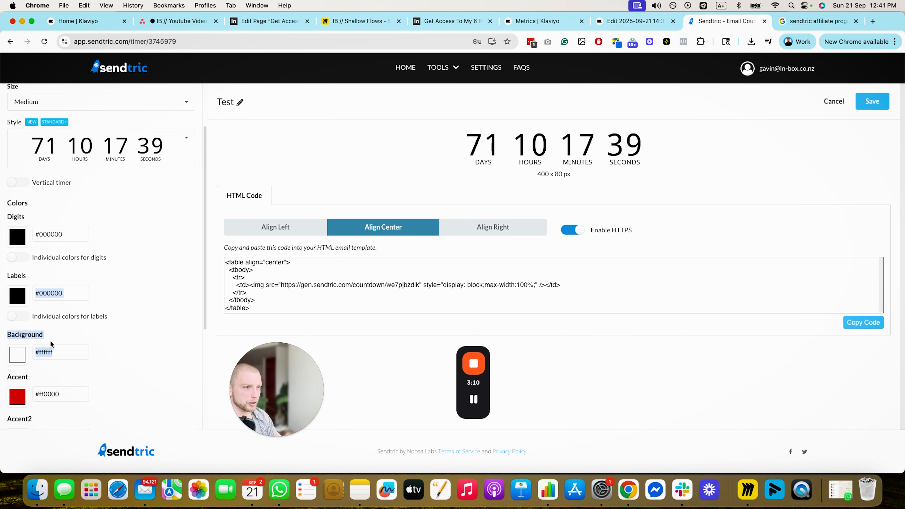
pyautogui.click(198, 254)
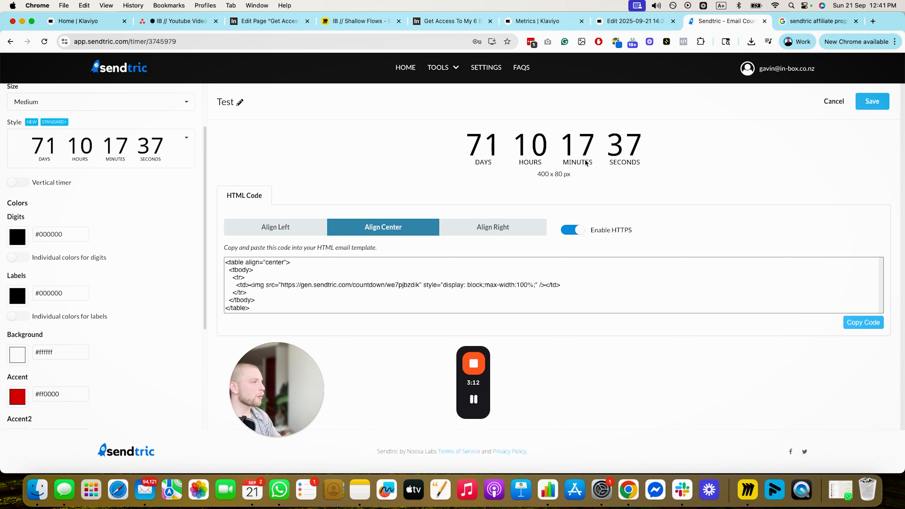
# Try the right and left alignments for the timer's HTML code and return it to center alignment
pyautogui.scroll(-5, 34, 365)
pyautogui.scroll(7, 192, 232)
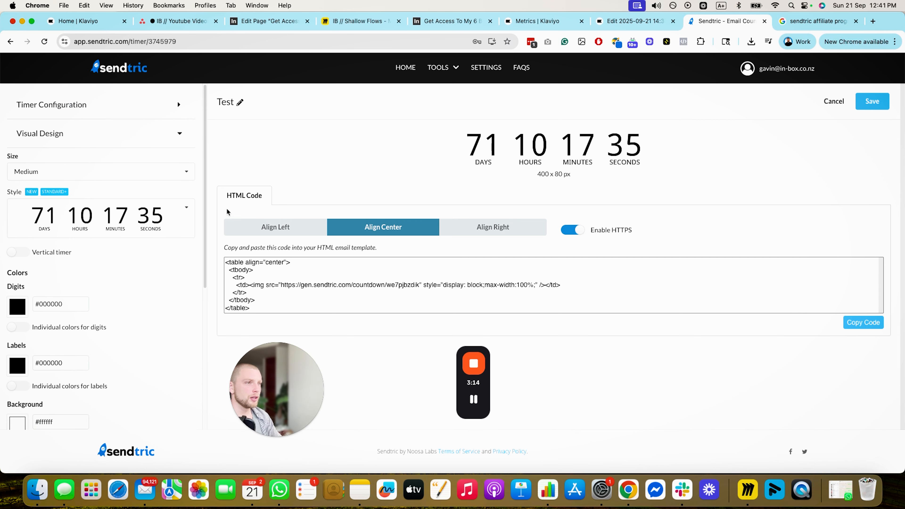
pyautogui.click(479, 226)
pyautogui.click(384, 232)
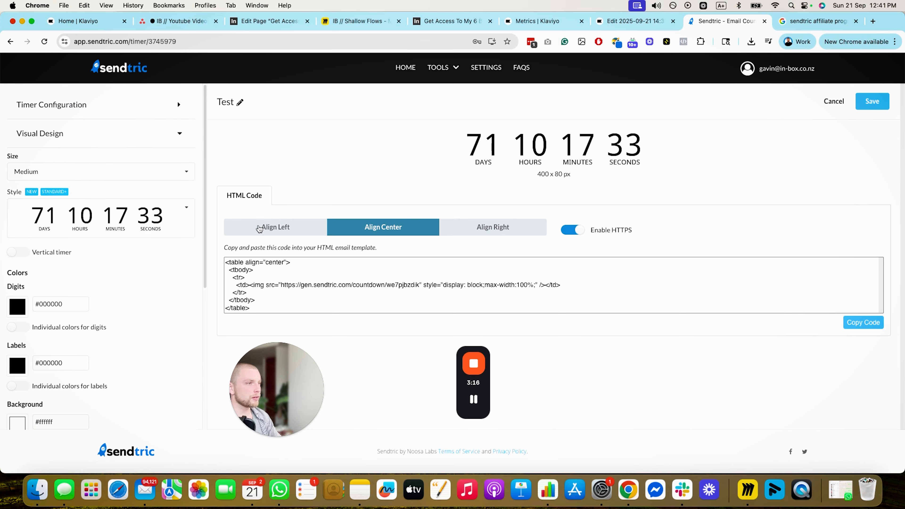
pyautogui.click(313, 227)
pyautogui.click(422, 224)
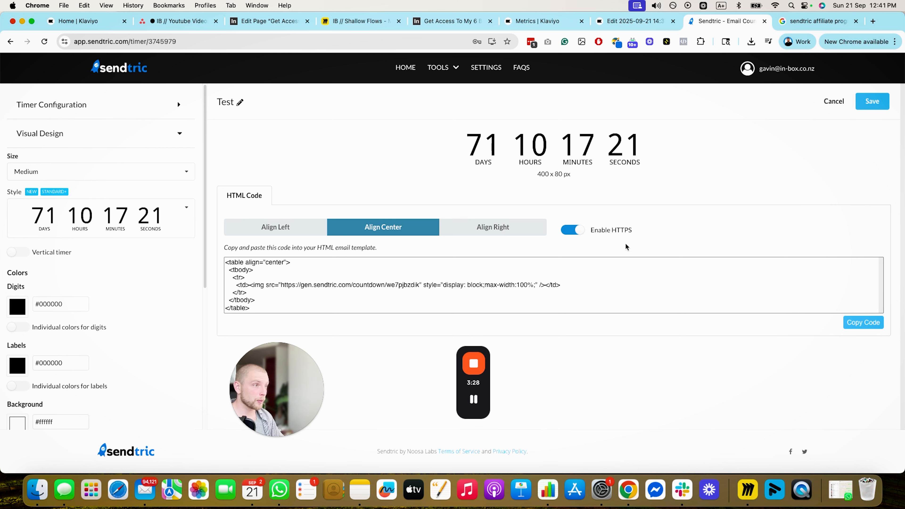
# Copy the timer's center-aligned HTML code and save the timer
pyautogui.click(279, 281)
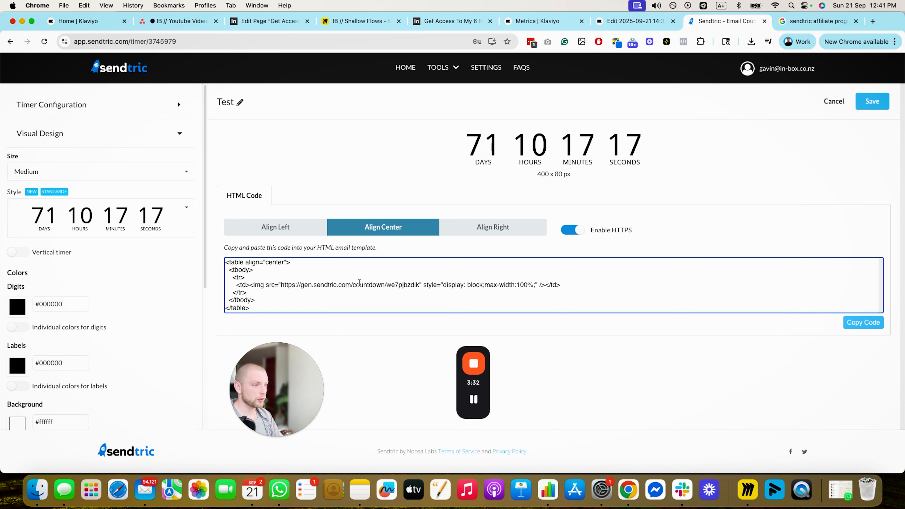
pyautogui.scroll(-5, 149, 281)
pyautogui.click(868, 324)
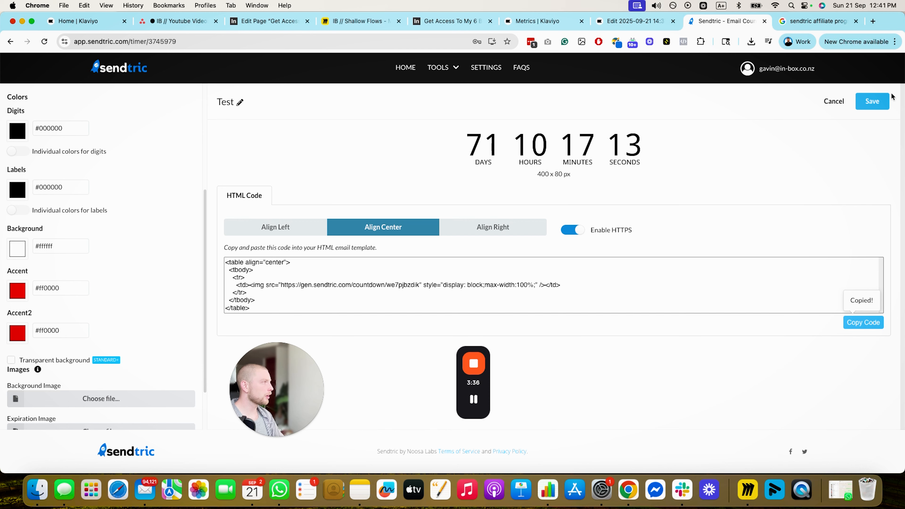
pyautogui.click(886, 101)
# In Klaviyo, replace the HTML block's placeholder content with the copied Sendtric timer code and exit the template editor
pyautogui.click(636, 22)
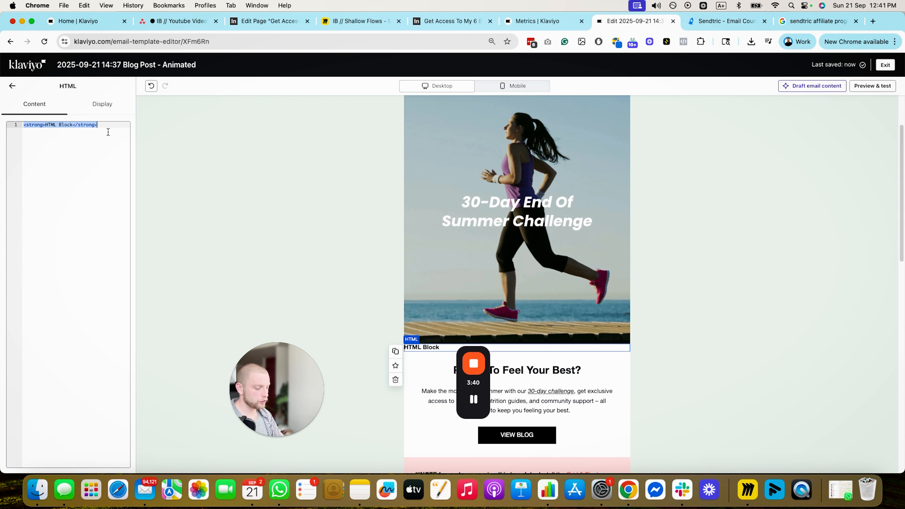
pyautogui.write('<table align="center">   <tbody>     <tr>       <td><img src="https://gen.sendtric.com/countdown/we7pjbzdik" style="display:block;max-width:100%;" /></td>     </tr>   </tbody> </table>')
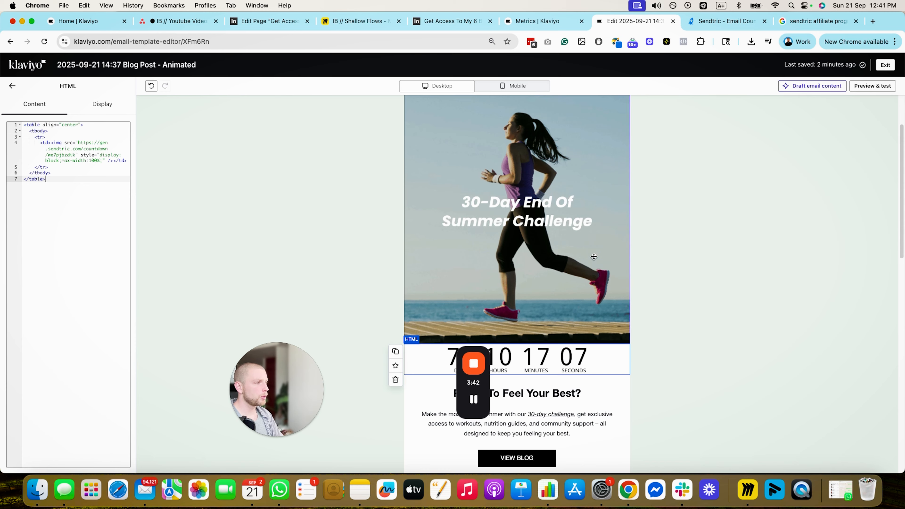
pyautogui.scroll(-5, 594, 256)
pyautogui.scroll(2, 427, 232)
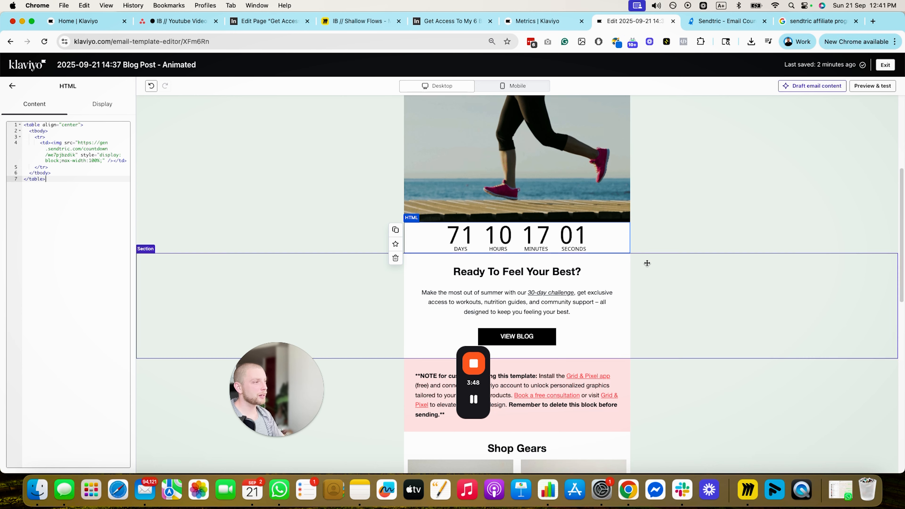
pyautogui.scroll(3, 646, 262)
pyautogui.click(883, 64)
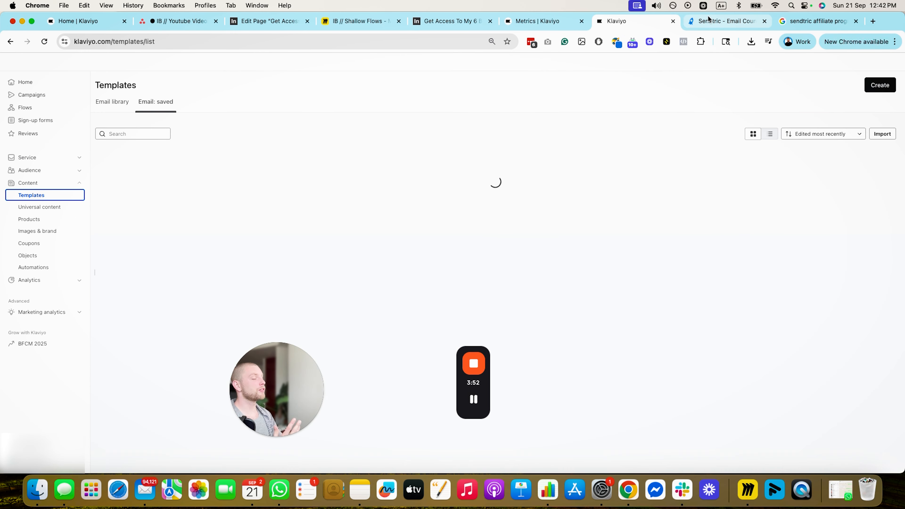
# Return to Sendtric, view the account dashboard and review the list of active timers with their view counts
pyautogui.click(710, 20)
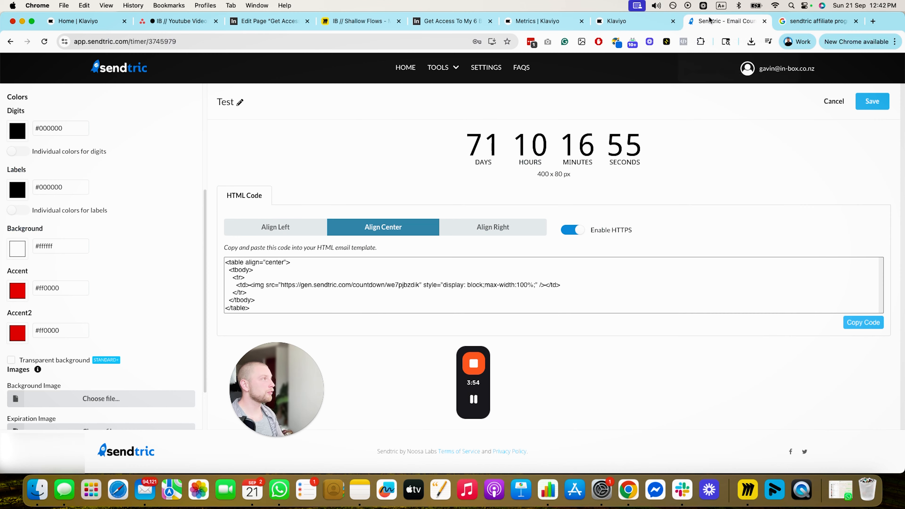
pyautogui.click(408, 84)
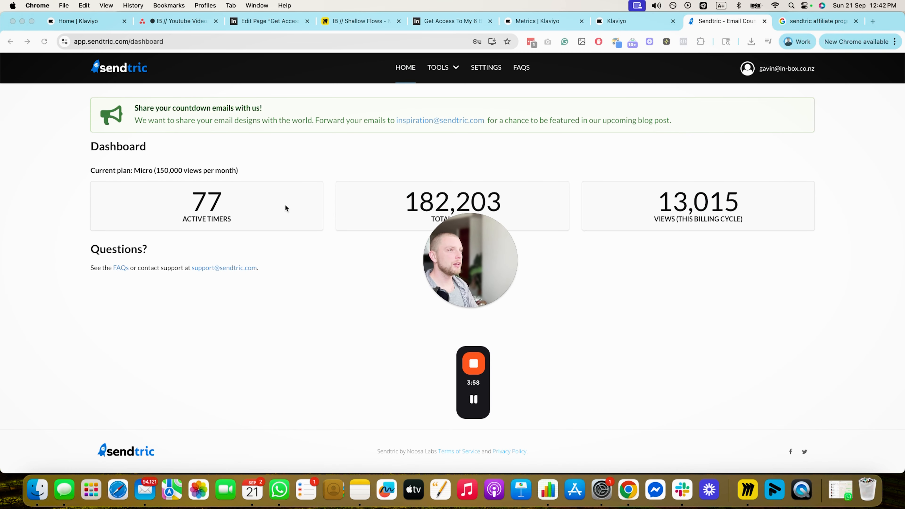
pyautogui.moveTo(459, 274); pyautogui.dragTo(102, 362)
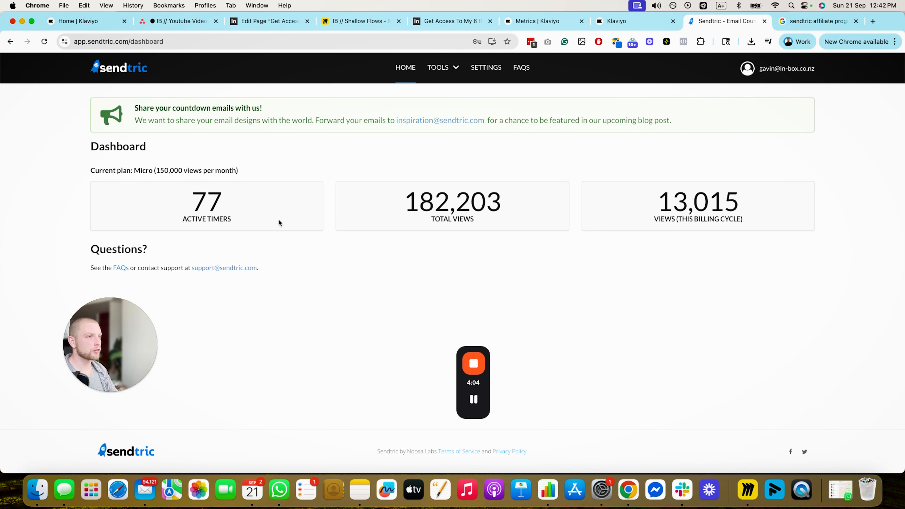
pyautogui.moveTo(442, 67)
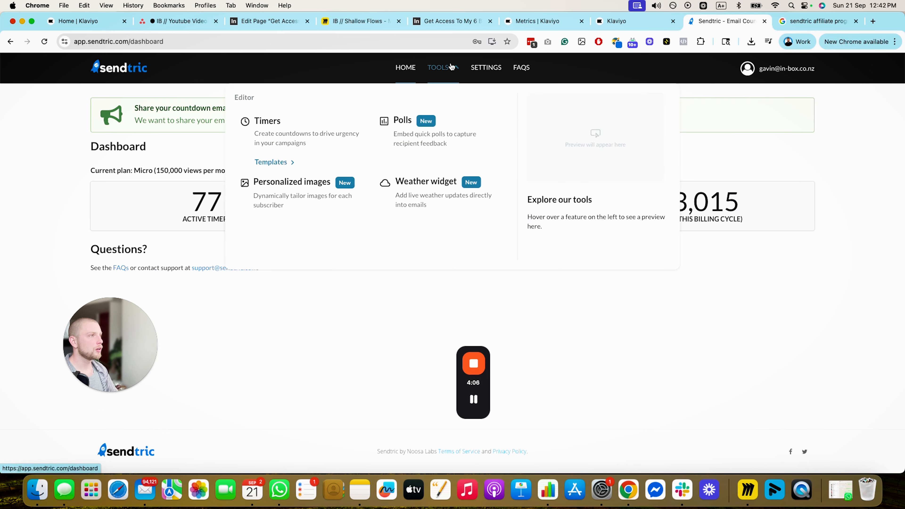
pyautogui.click(284, 123)
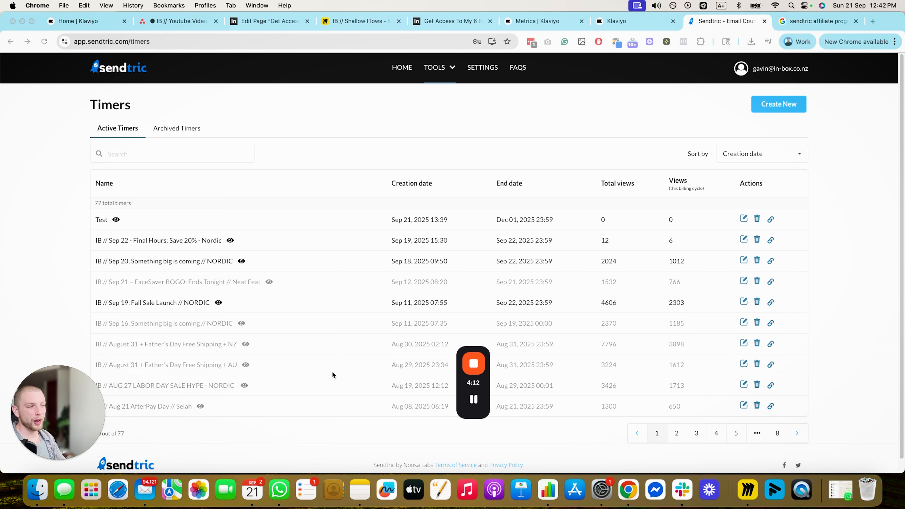
pyautogui.scroll(-1, 223, 371)
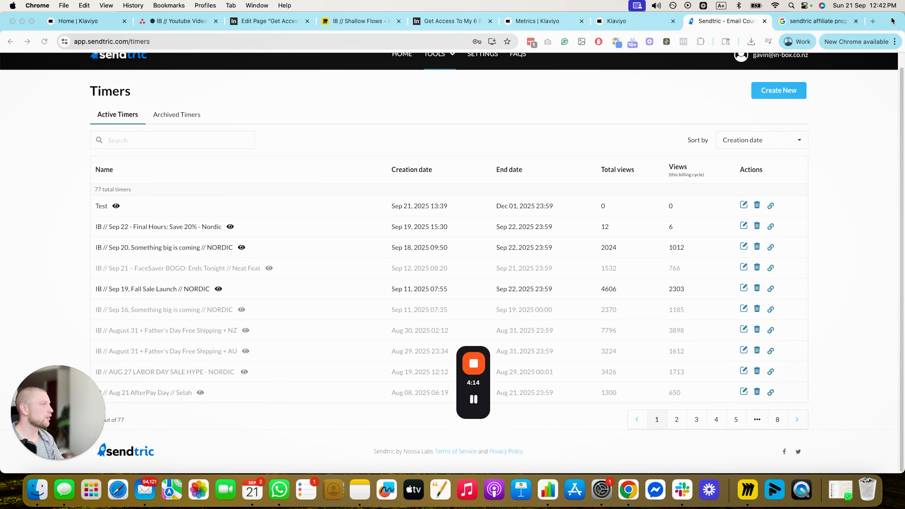
pyautogui.scroll(1, 784, 69)
pyautogui.click(772, 71)
pyautogui.click(771, 72)
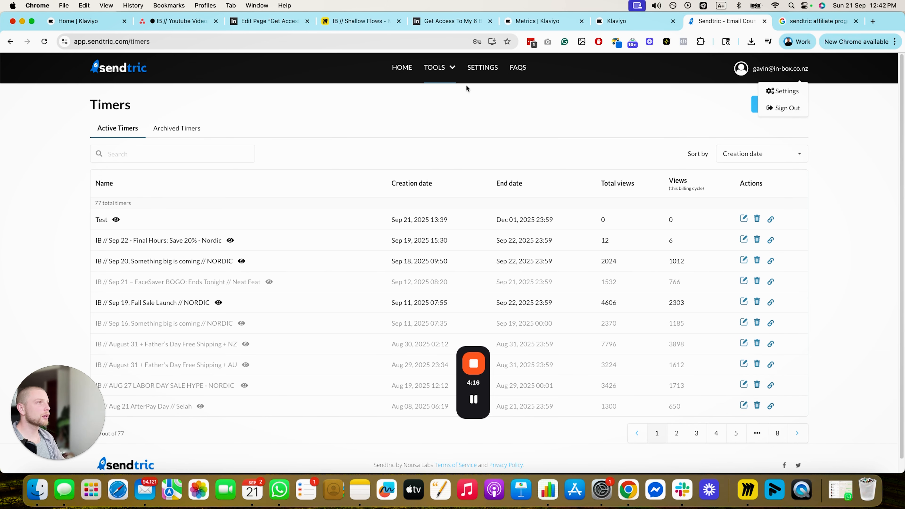
pyautogui.click(119, 70)
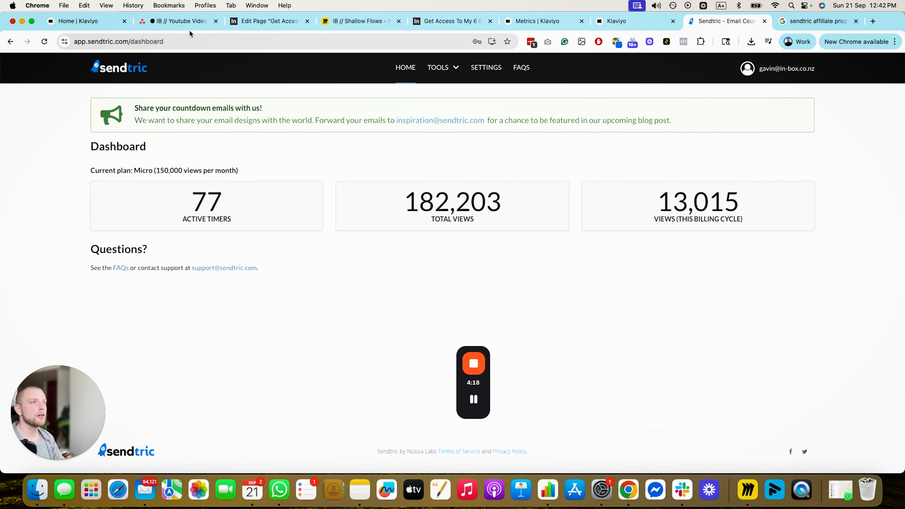
# Search the web for "sendtric pricing" and open the Sendtric: Email Countdown Timer result
pyautogui.click(190, 38)
pyautogui.write('sendtric')
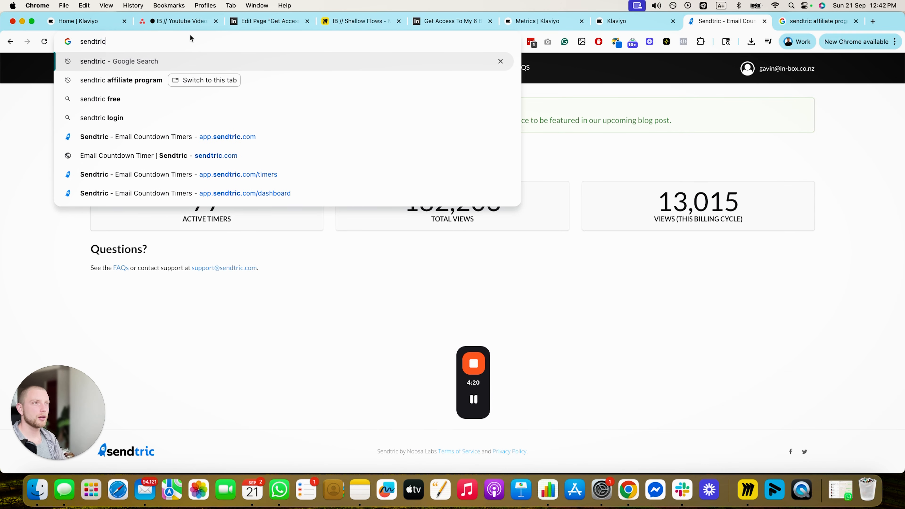
pyautogui.write(' pricing')
pyautogui.press('Return')
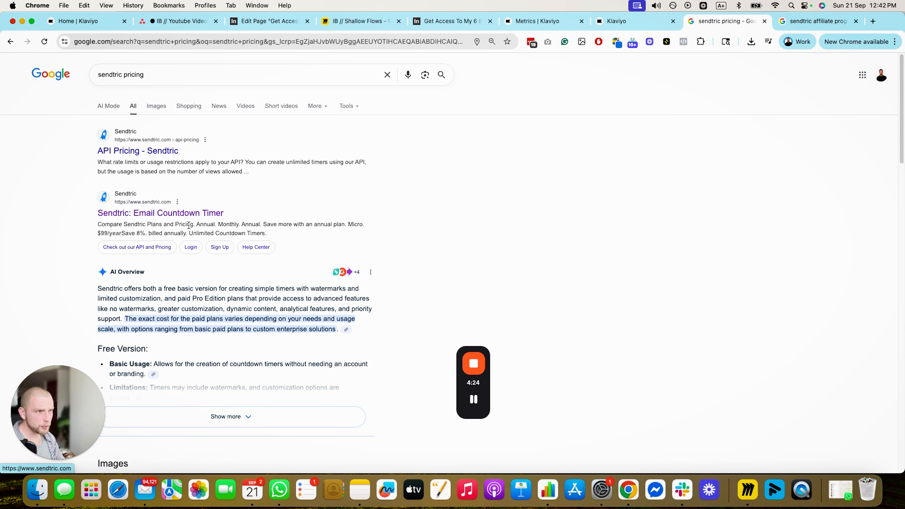
pyautogui.click(195, 214)
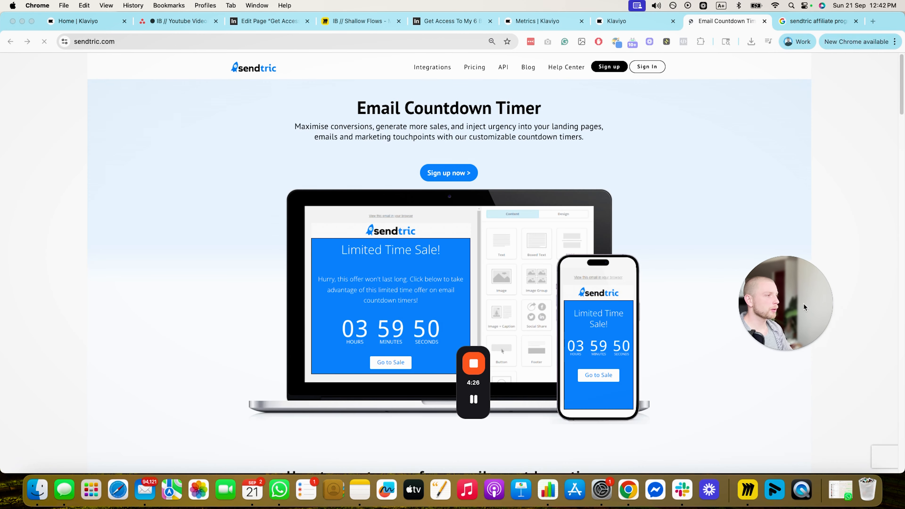
# Compare the Sendtric plans and their features with pricing switched to monthly billing
pyautogui.scroll(-15, 692, 150)
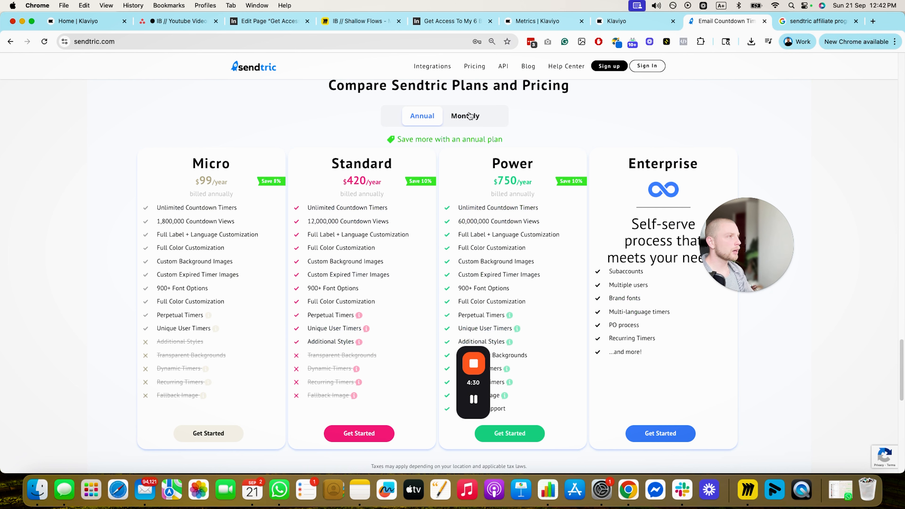
pyautogui.click(469, 116)
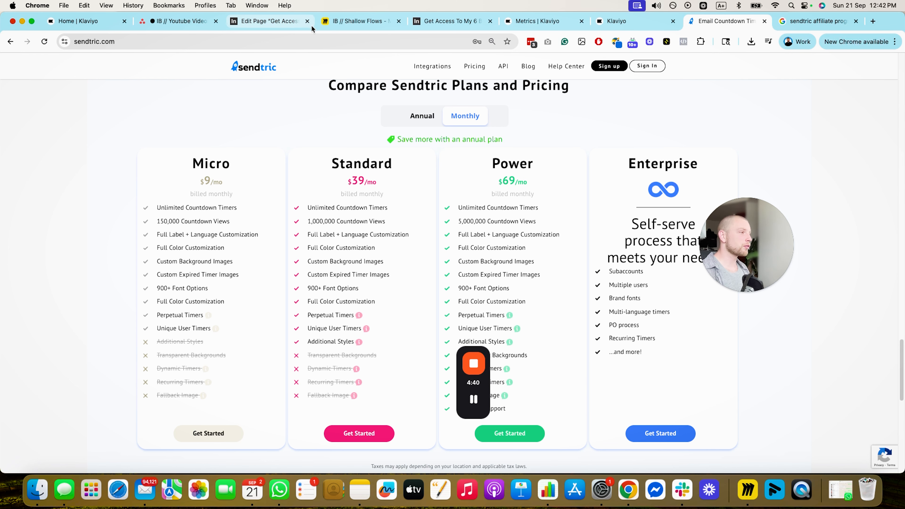
pyautogui.scroll(-5, 177, 86)
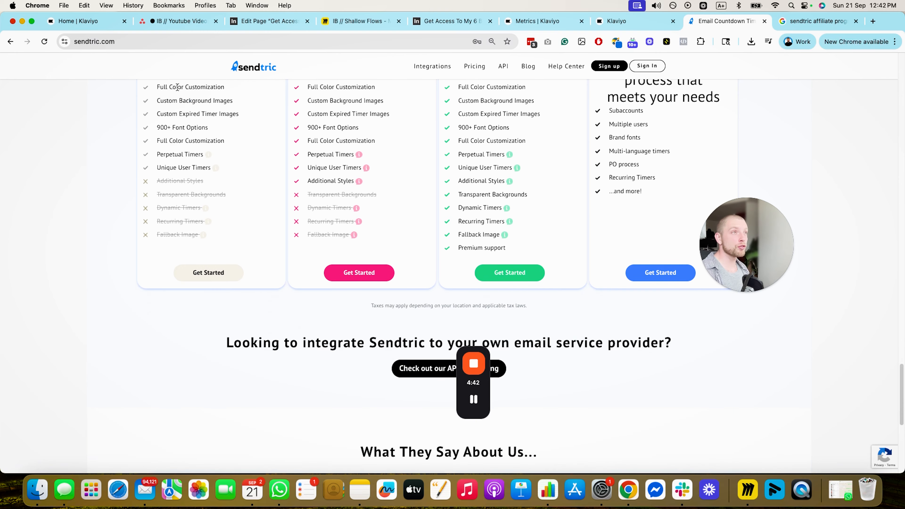
pyautogui.click(156, 35)
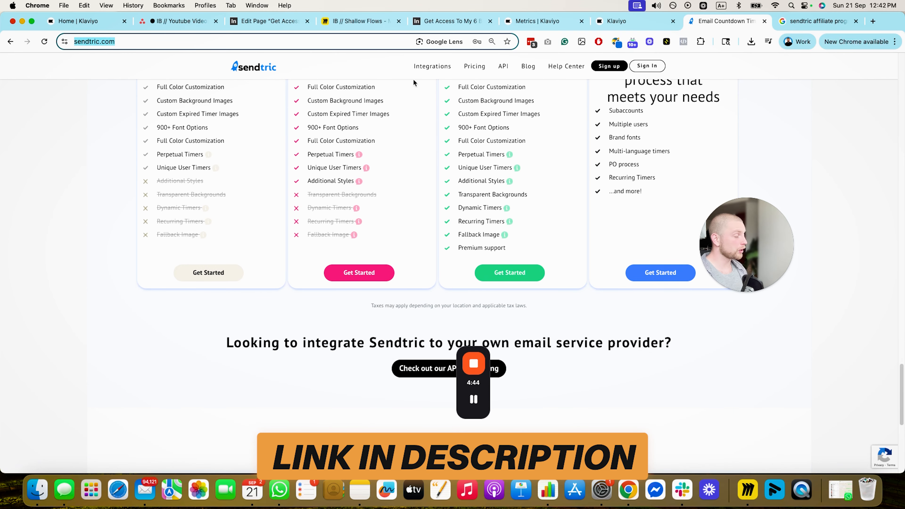
pyautogui.scroll(-8, 624, 321)
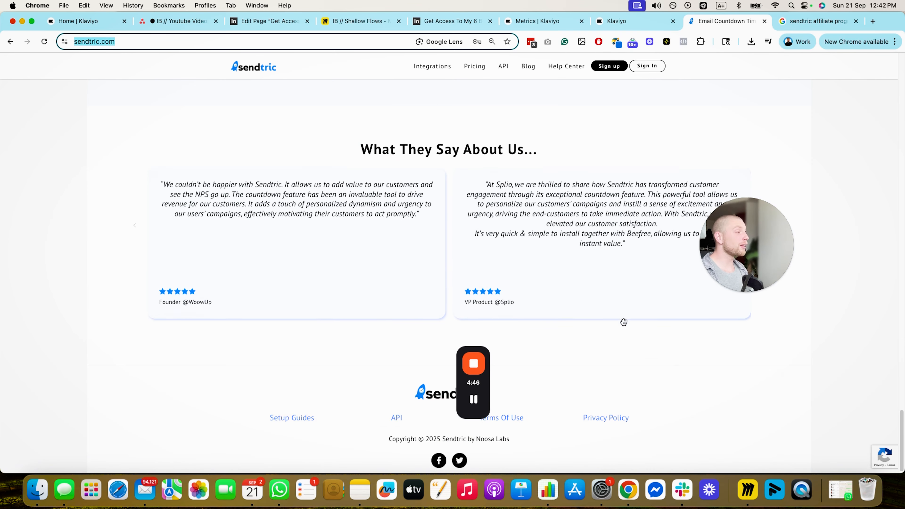
pyautogui.moveTo(762, 260); pyautogui.dragTo(462, 165)
pyautogui.scroll(2, 531, 176)
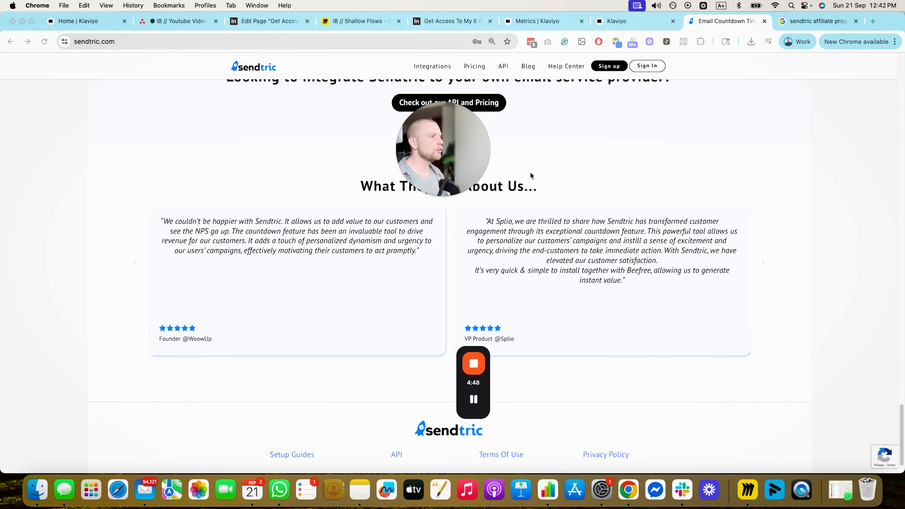
pyautogui.click(441, 196)
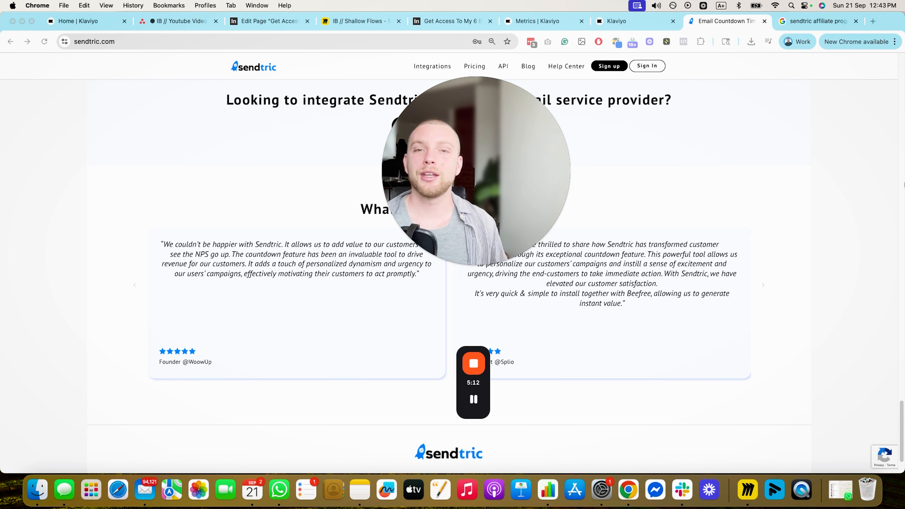
pyautogui.moveTo(473, 374)
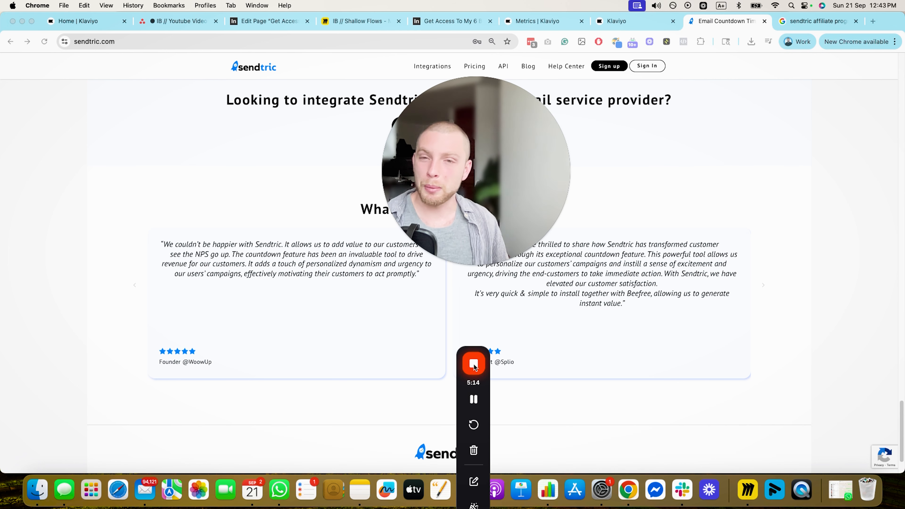